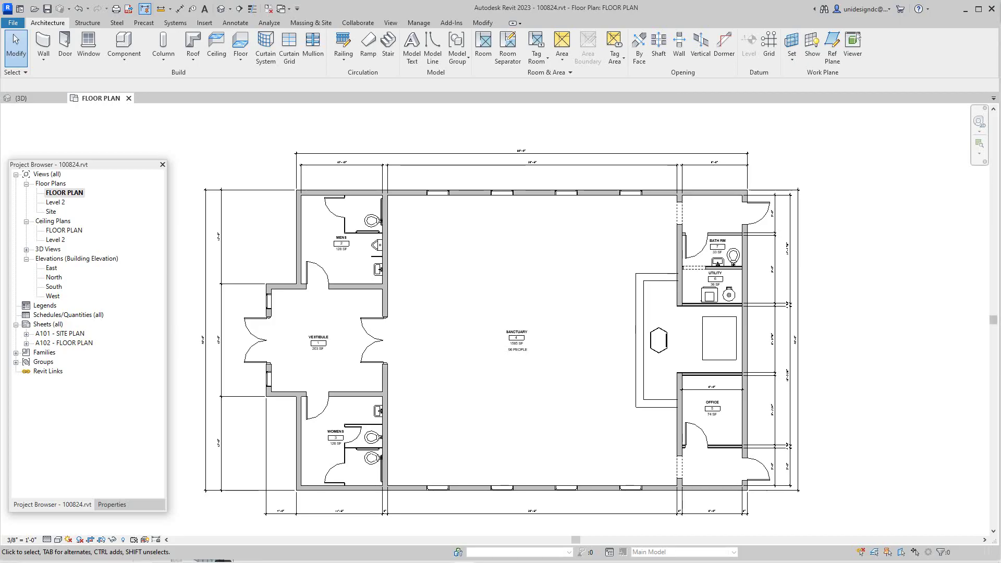
Open the visibility/graphic overrides for the FLOOR PLAN view and select the Walls model category
scroll(430, 135, "up", 3)
middle_click_drag(200, 263, 508, 195)
scroll(563, 261, "up", 3)
scroll(447, 178, "down", 1)
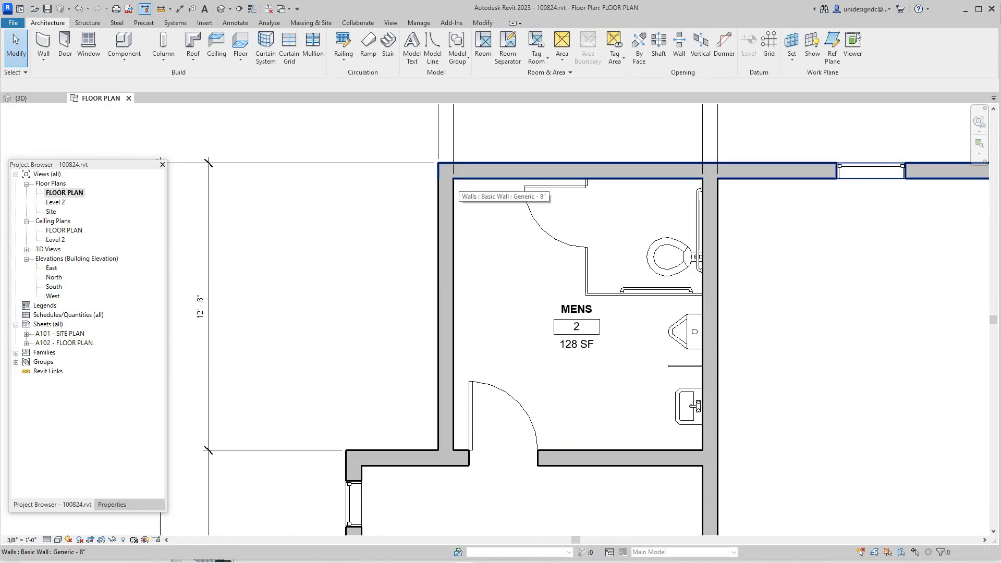
key("v")
key("v")
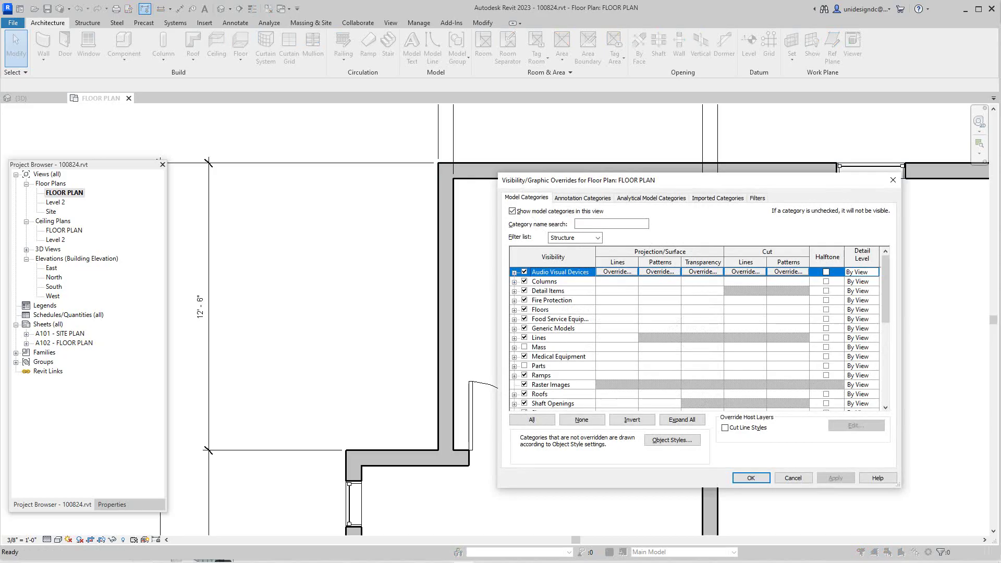
scroll(700, 333, "down", 6)
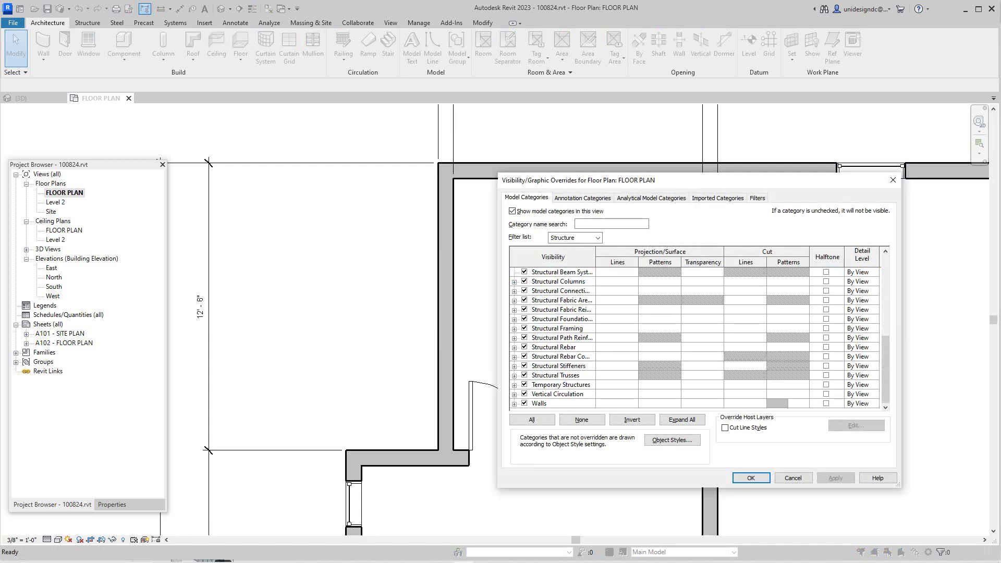
left_click(540, 404)
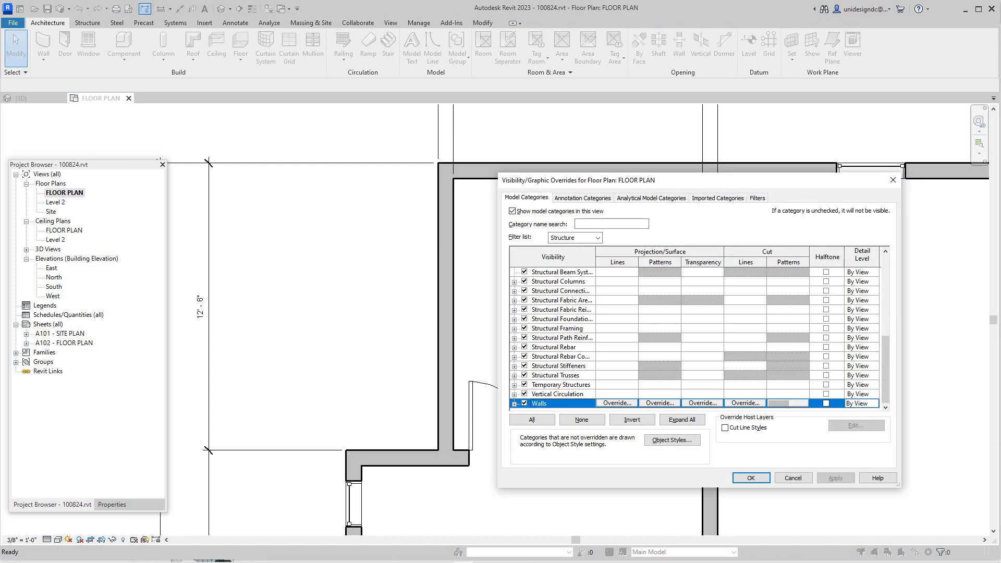
left_click(788, 404)
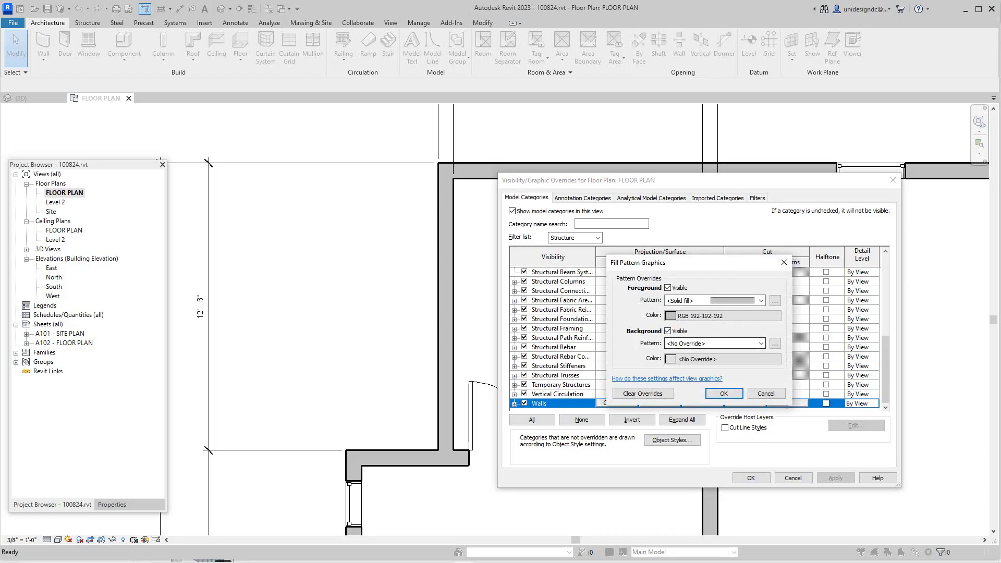
left_click(760, 300)
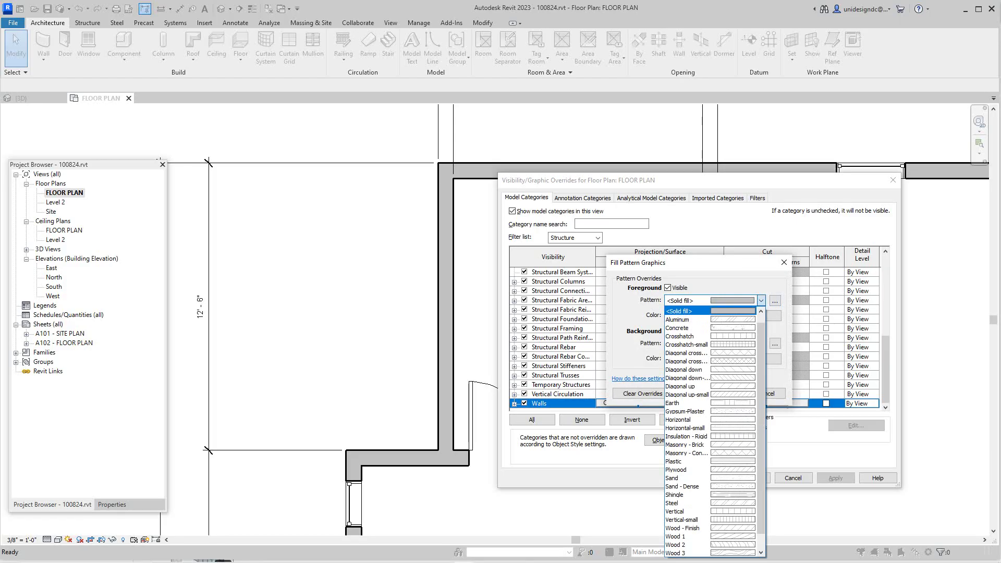
scroll(711, 311, "down", 1)
scroll(710, 311, "up", 1)
left_click(711, 311)
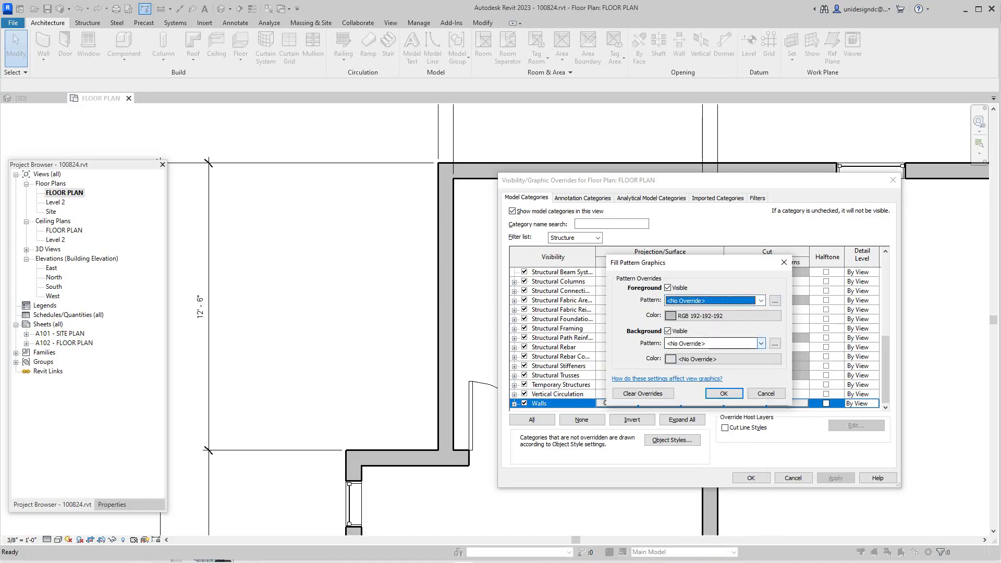
left_click(761, 343)
left_click(760, 343)
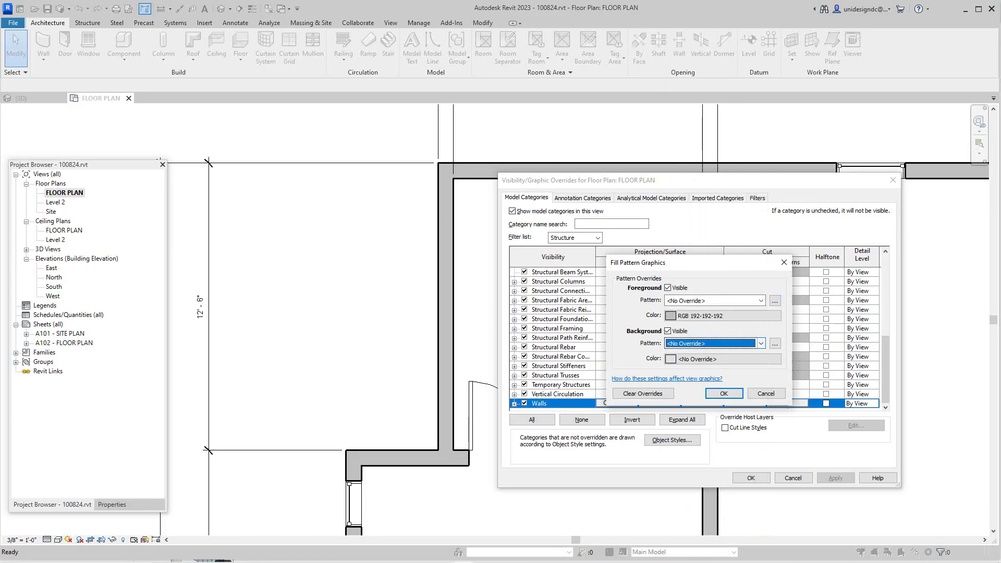
left_click(722, 359)
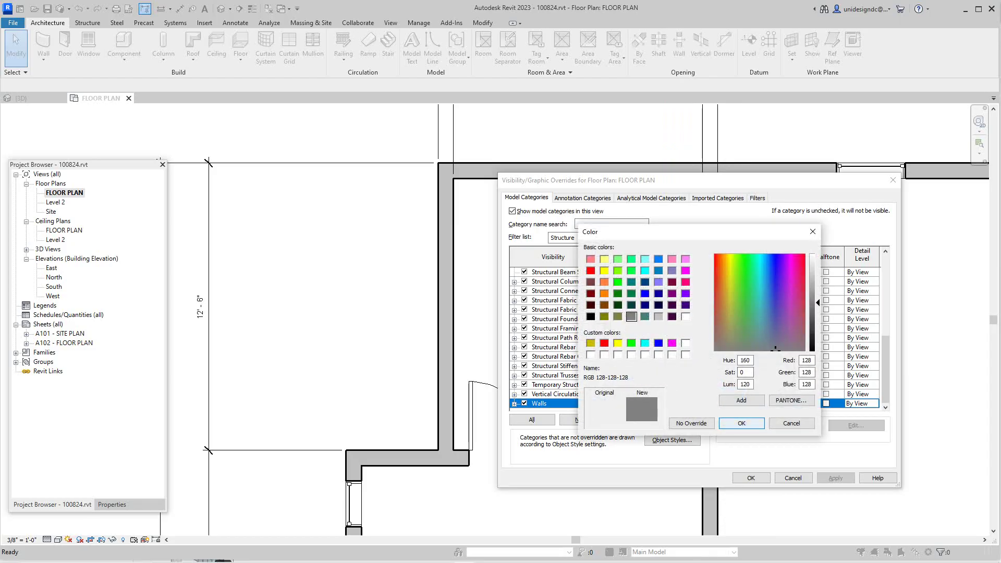
left_click(790, 423)
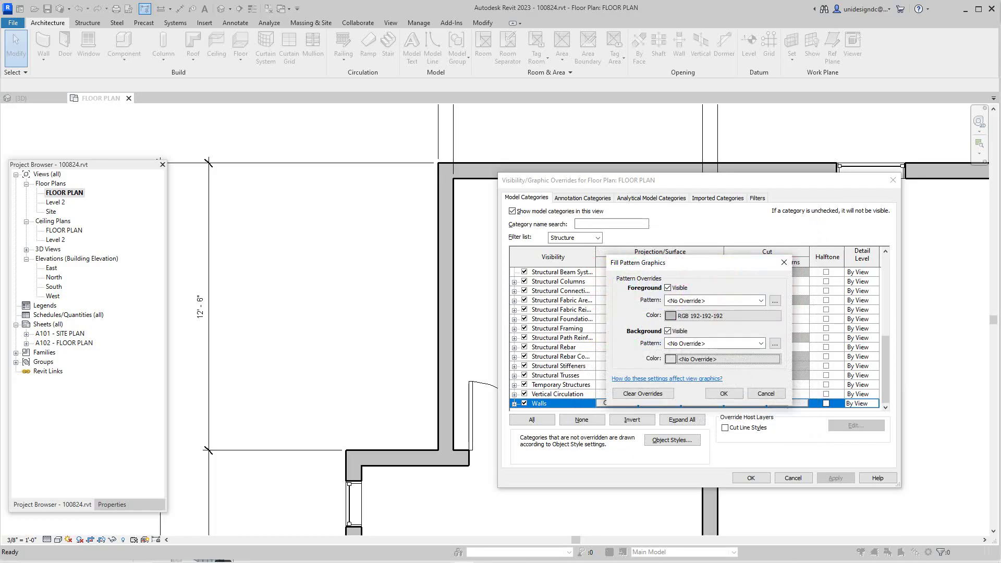
left_click(766, 392)
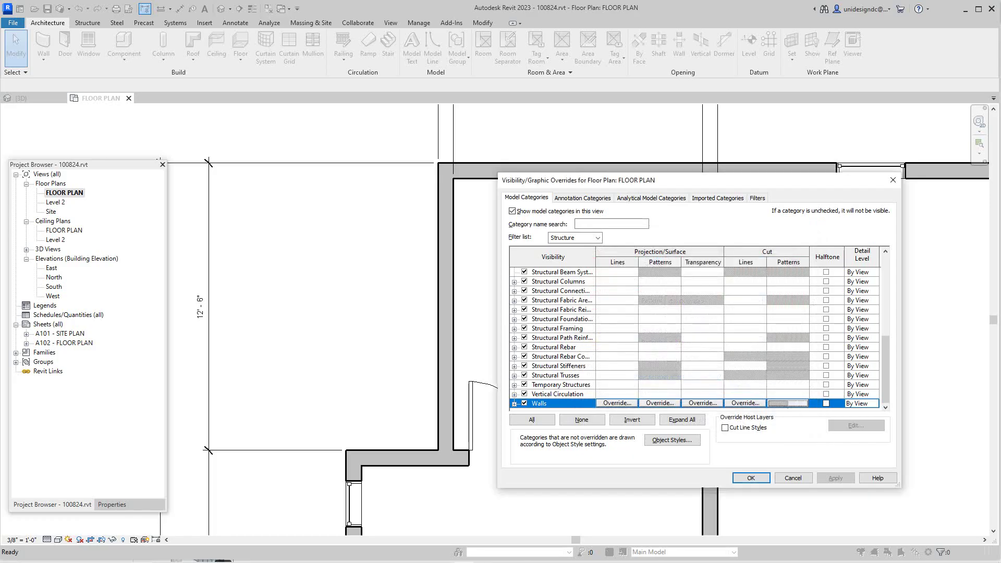
Set the background color of the Walls cut pattern override to White and apply it to the view
left_click(787, 402)
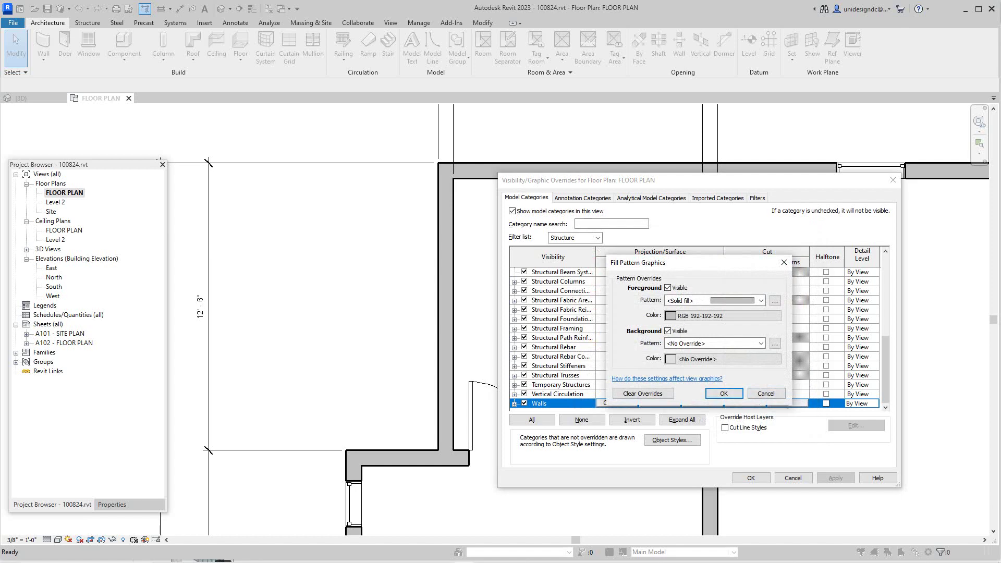
left_click(723, 359)
left_click(685, 355)
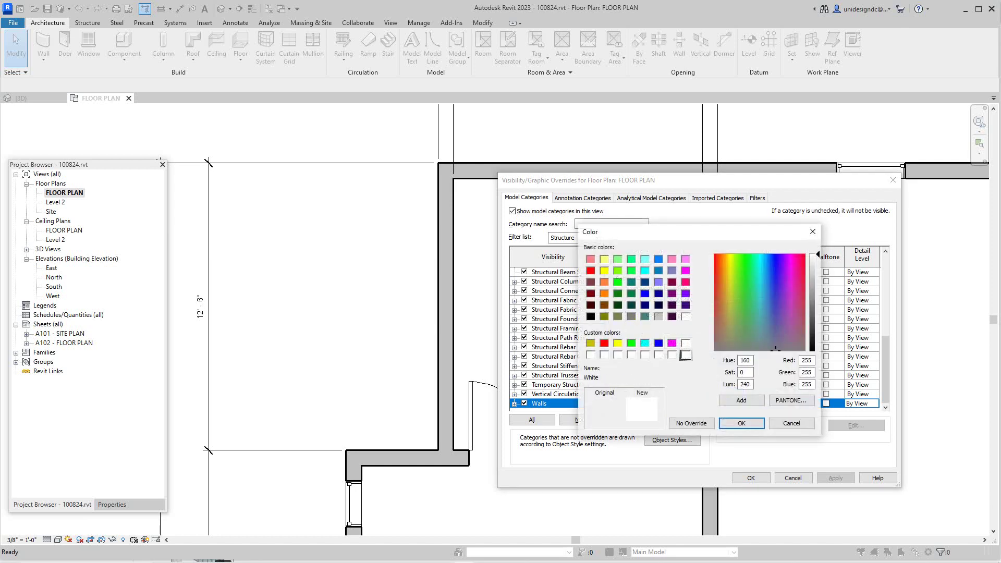
left_click(741, 423)
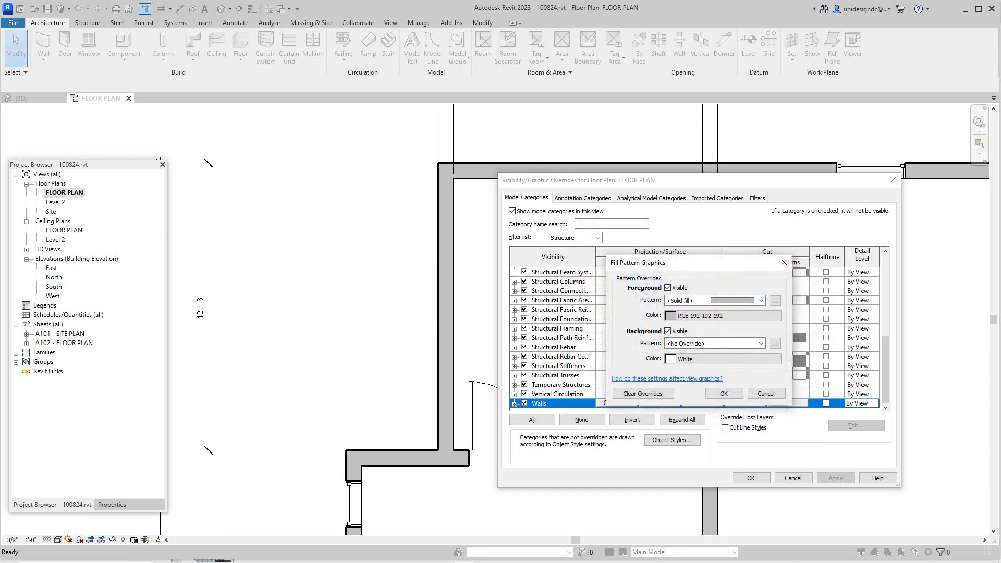
left_click(723, 393)
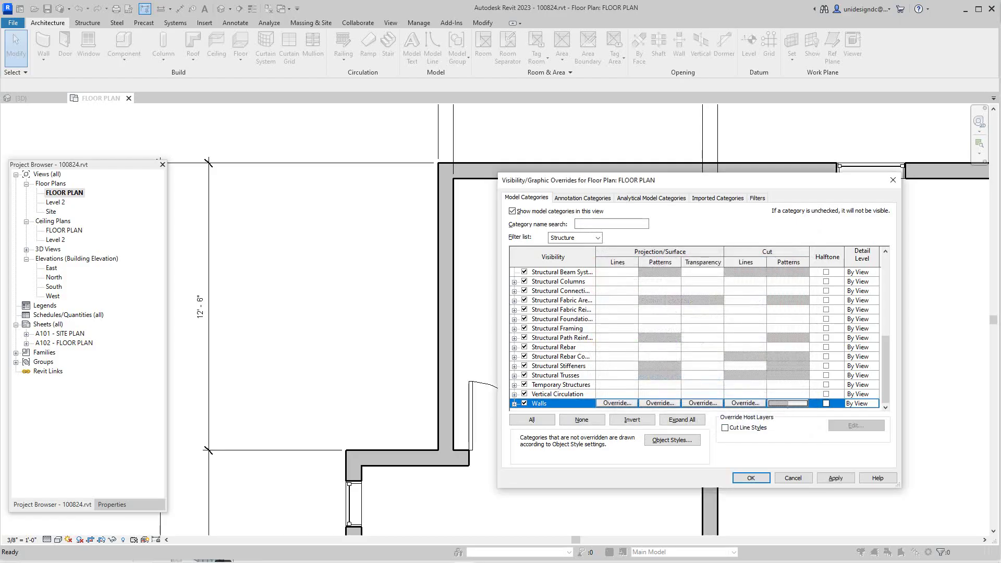
left_click(835, 477)
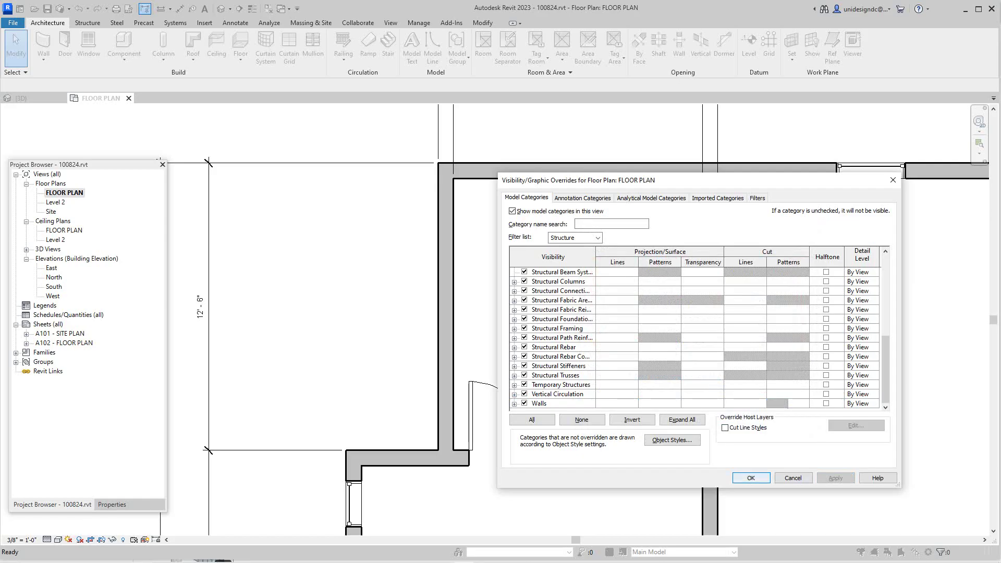
left_click(750, 477)
Inspect the properties of the exterior wall beside the MENS room, and clear the selection
scroll(591, 373, "down", 5)
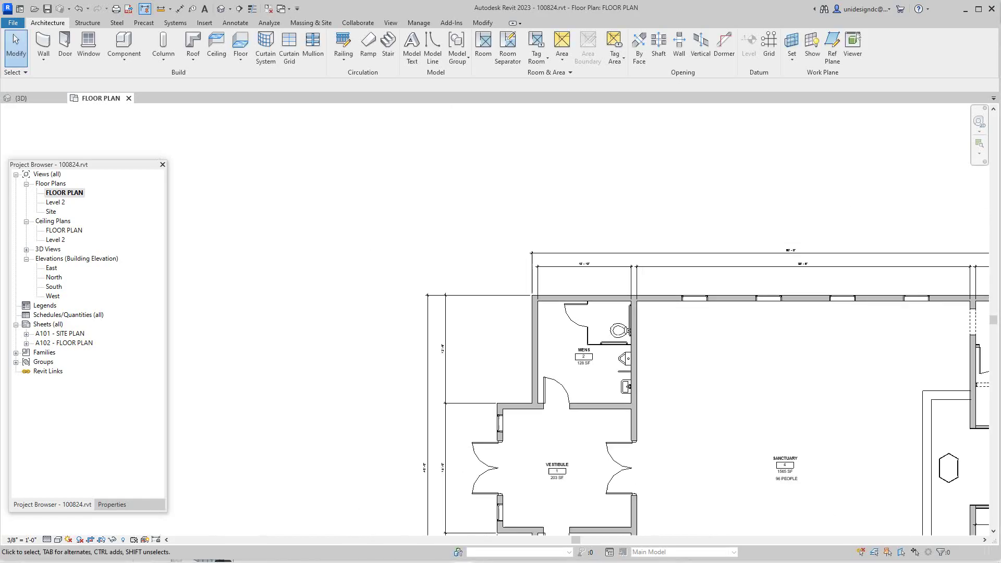
middle_click_drag(591, 372, 480, 316)
scroll(480, 316, "up", 2)
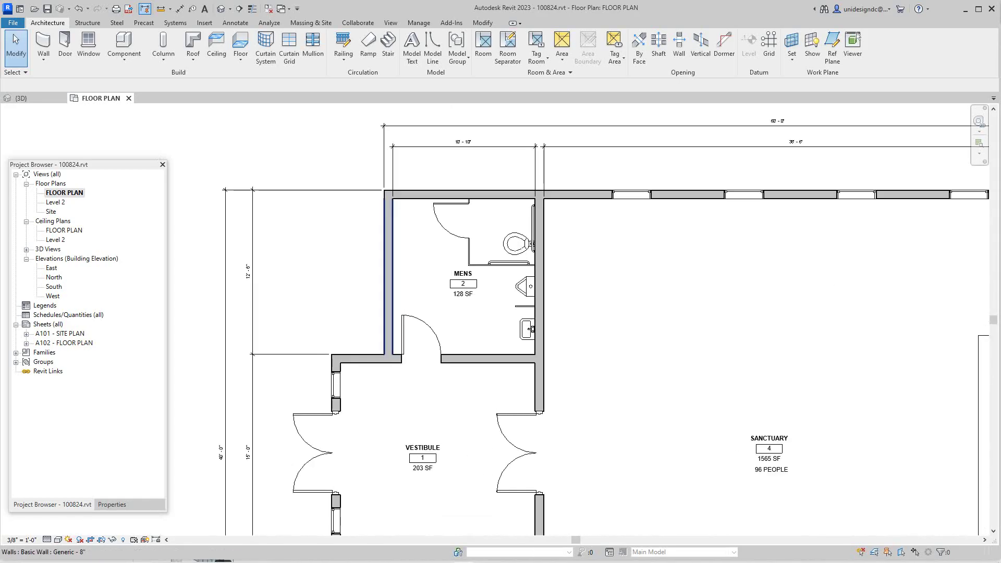
left_click(388, 274)
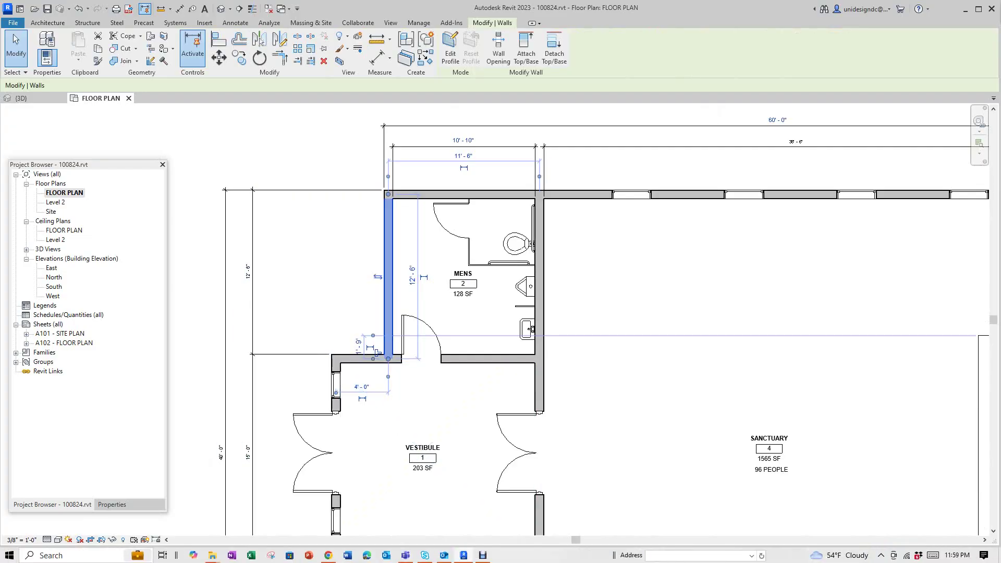
scroll(461, 215, "down", 3)
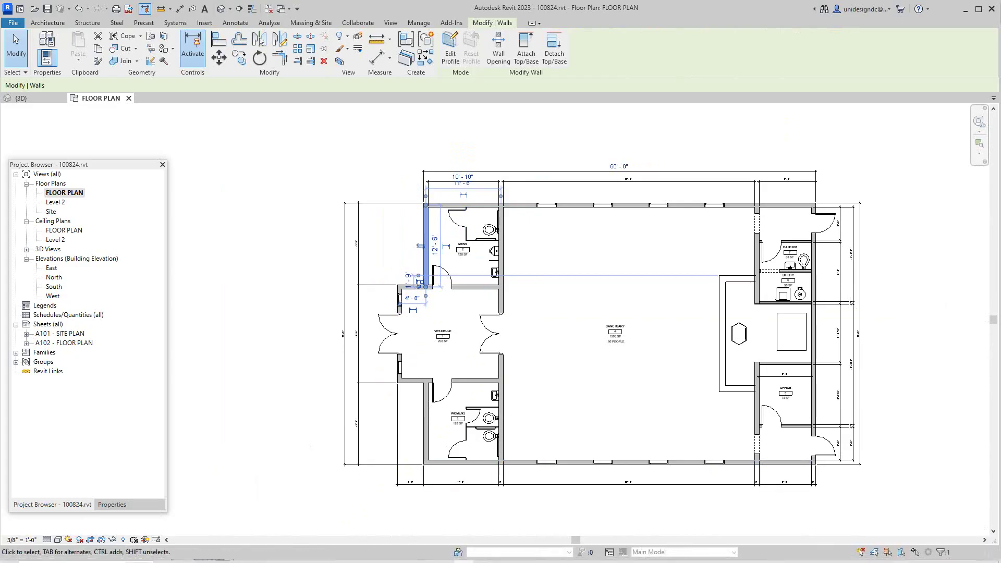
left_click(112, 504)
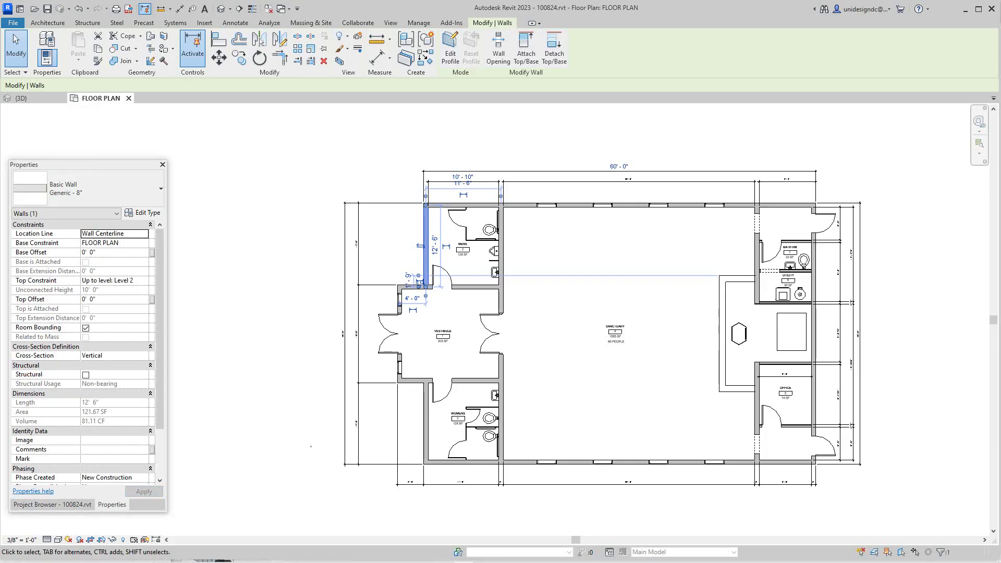
key("Escape")
Set the foreground pattern of the view's Walls cut pattern override to <No Override>
key("v")
key("g")
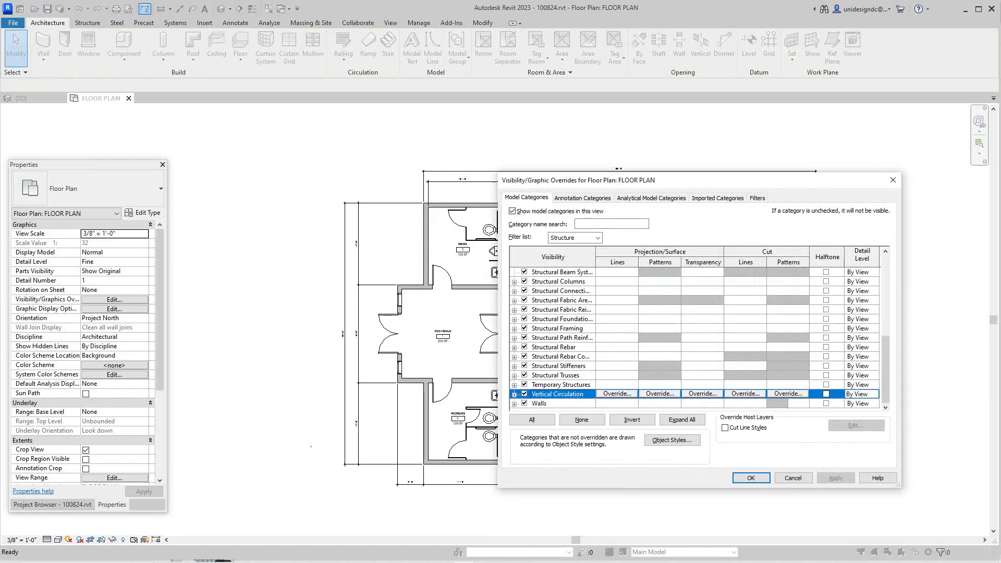
left_click(553, 403)
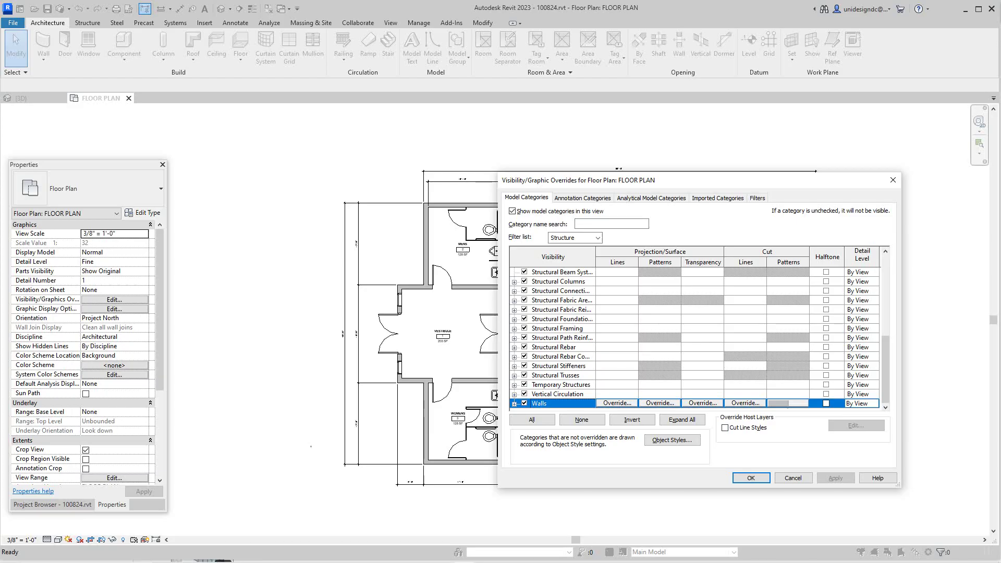
left_click(787, 402)
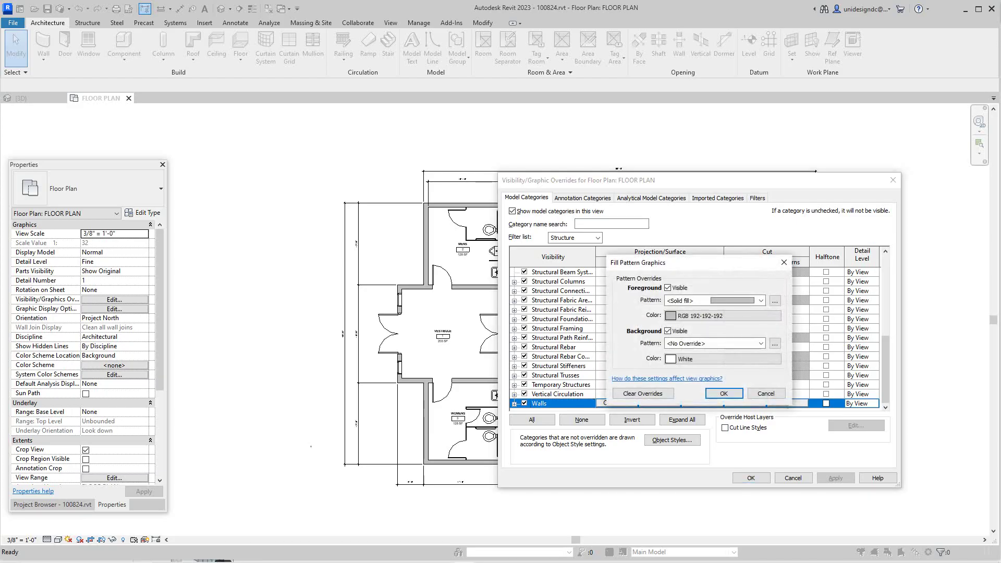
left_click(760, 300)
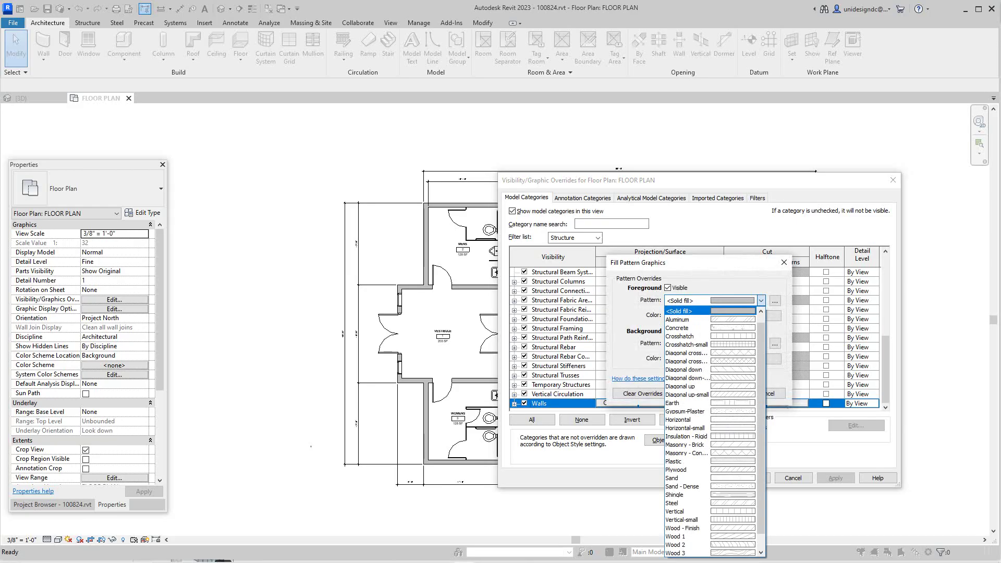
scroll(710, 433, "up", 1)
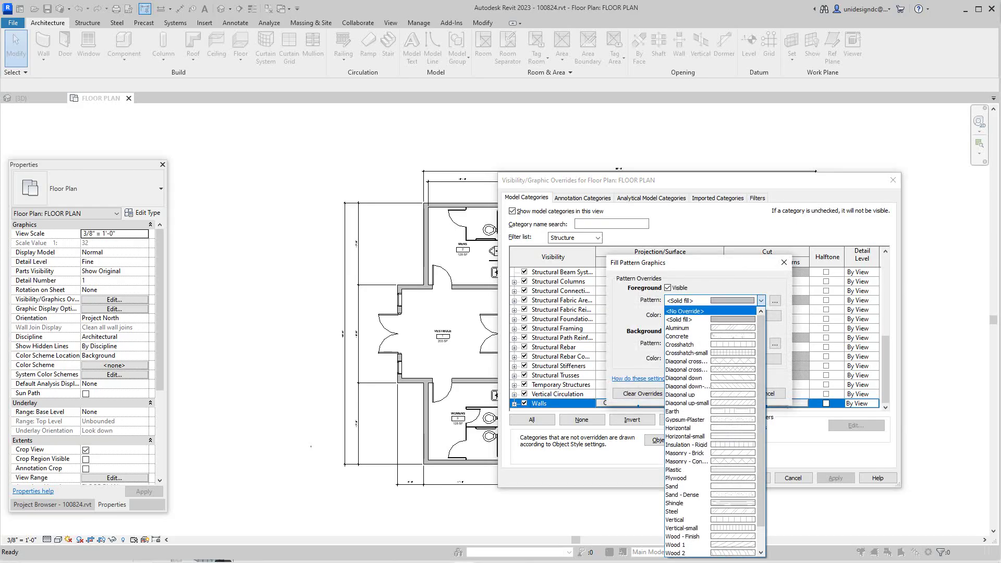
left_click(685, 311)
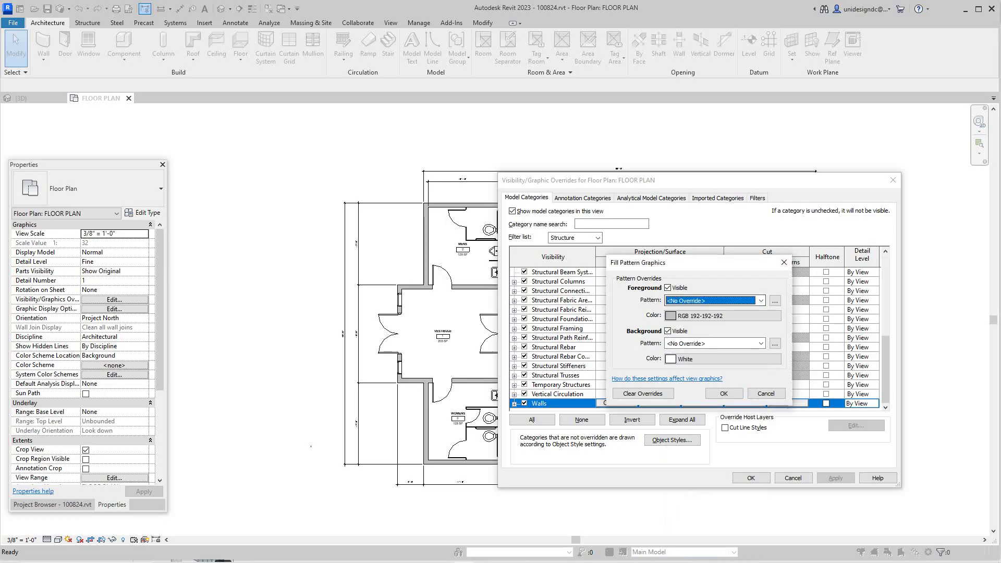
left_click(761, 300)
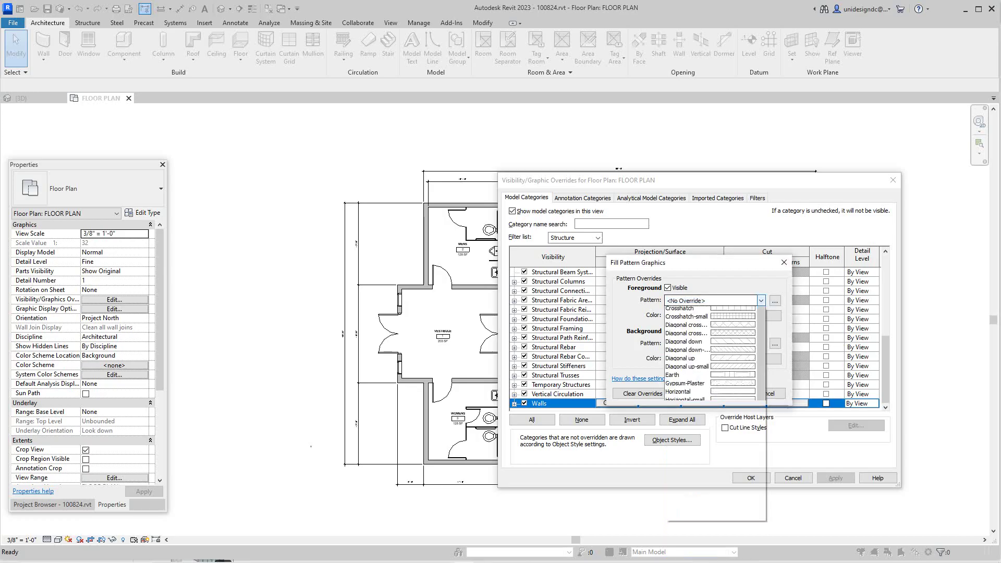
left_click(761, 301)
left_click(760, 300)
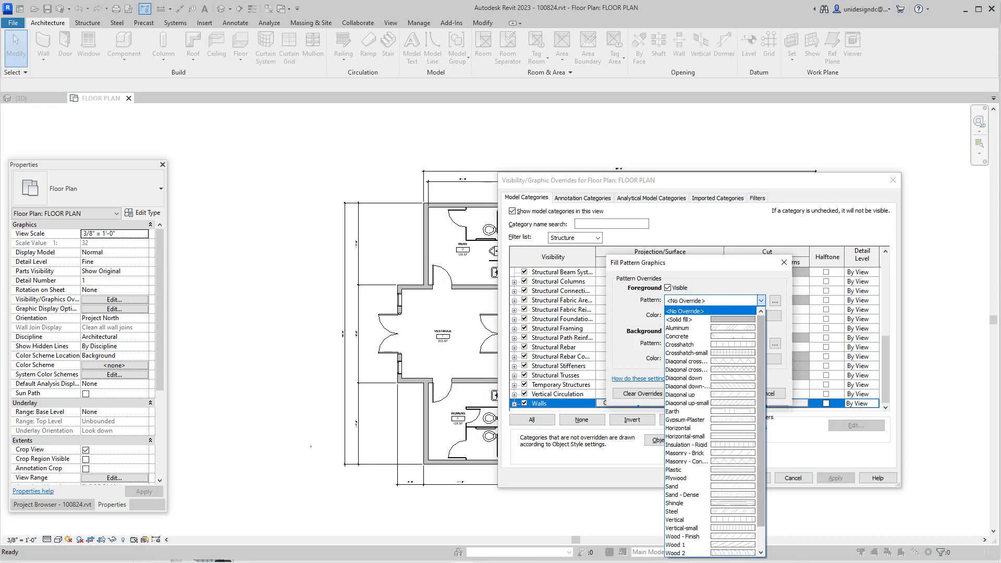
mouse_move(760, 338)
left_mouse_down()
mouse_move(760, 365)
mouse_move(760, 344)
left_mouse_up()
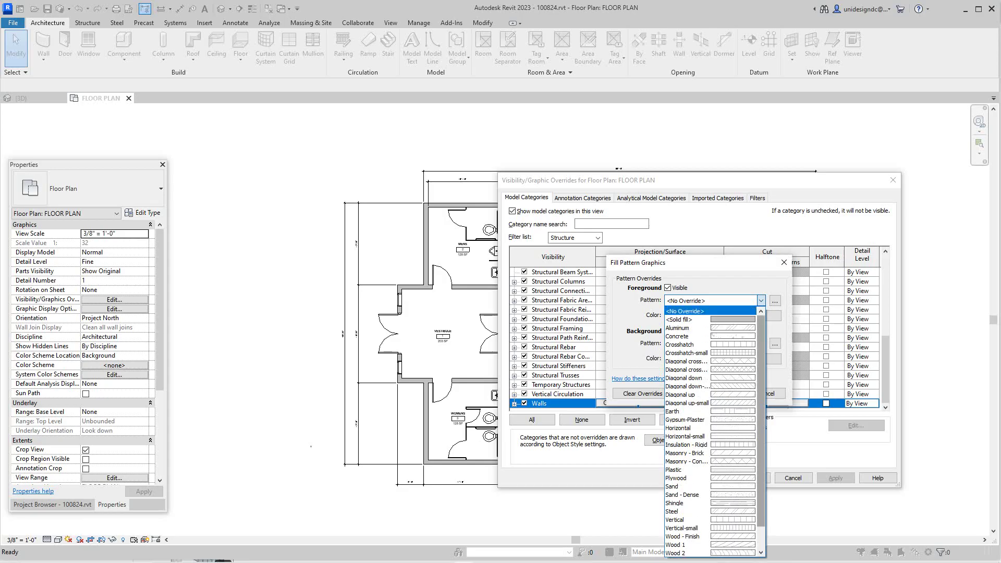
left_click(685, 310)
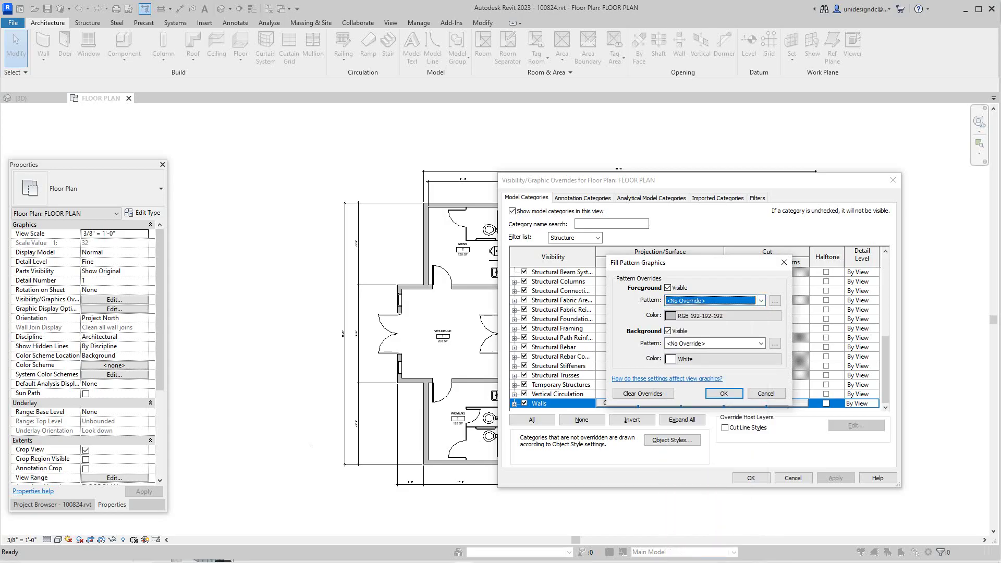
Change the foreground color of the Walls cut pattern override to White
left_click(724, 316)
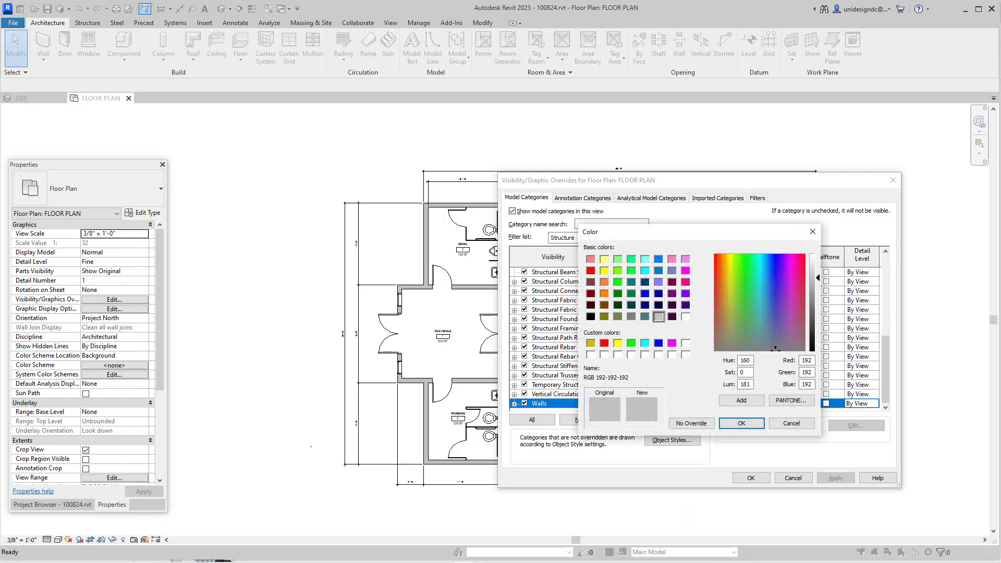
left_click(686, 343)
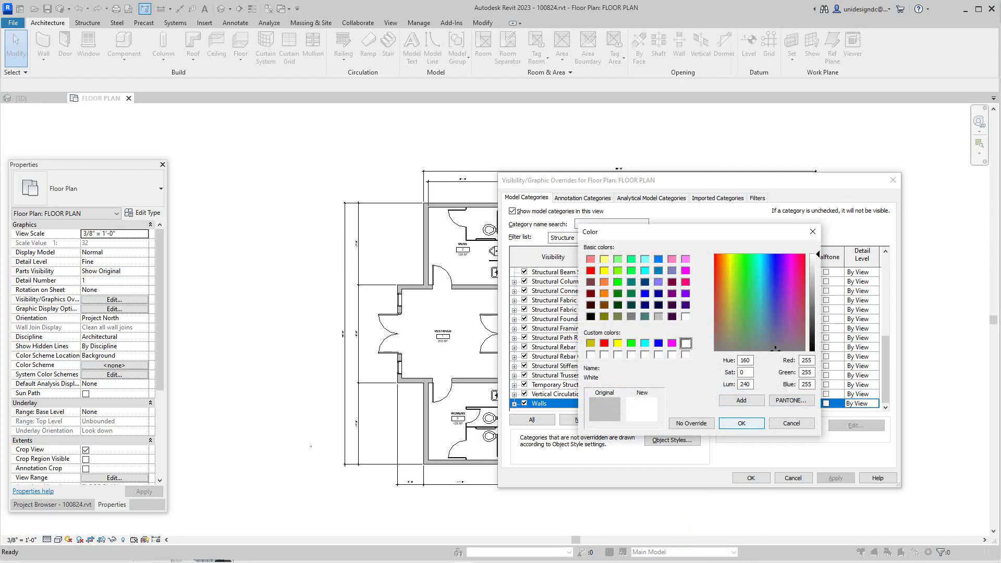
left_click(741, 424)
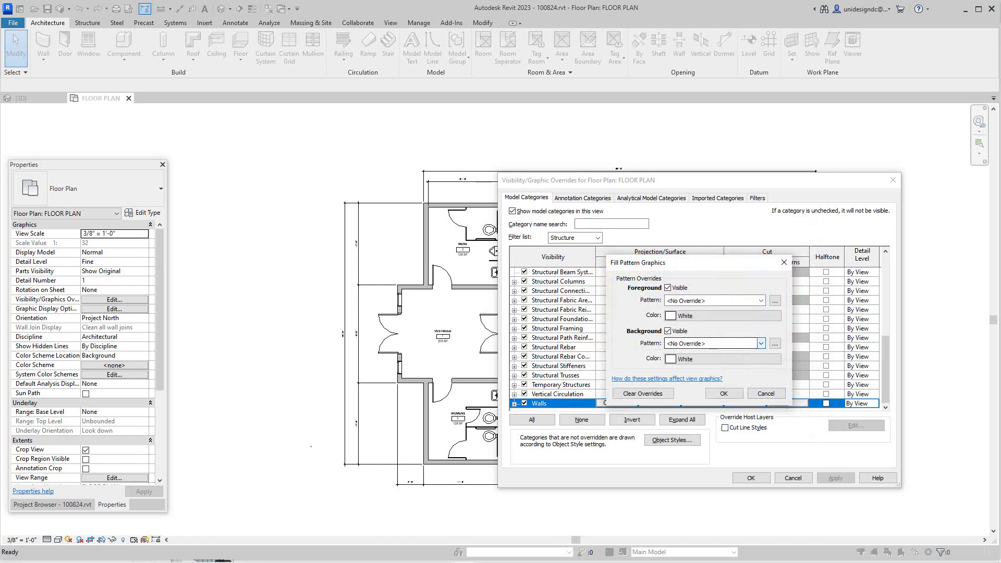
Keep the background pattern of the Walls cut pattern override at <No Override> and apply the overrides to the view
left_click(761, 343)
left_click(761, 343)
left_click(761, 343)
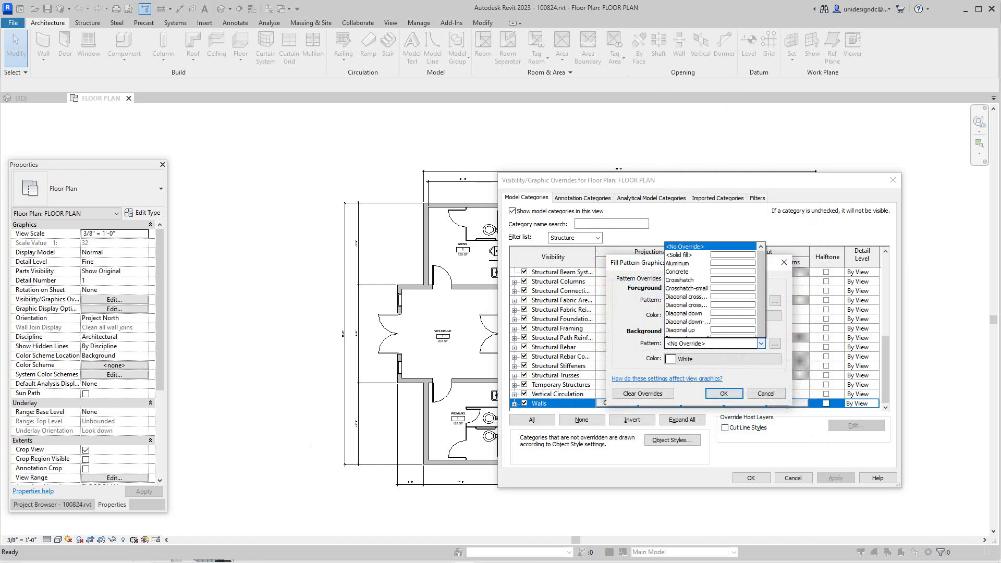
left_click(761, 343)
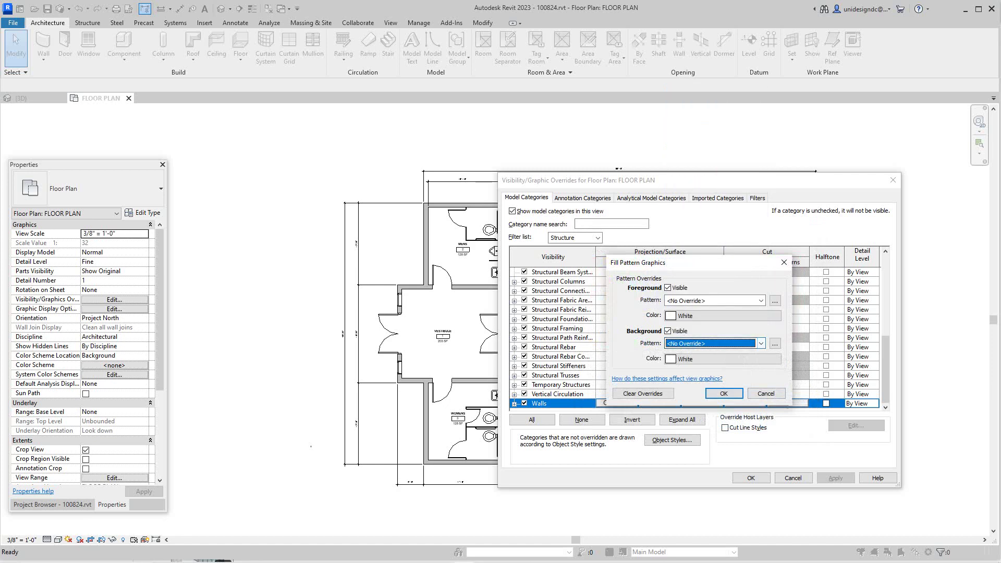
left_click(724, 393)
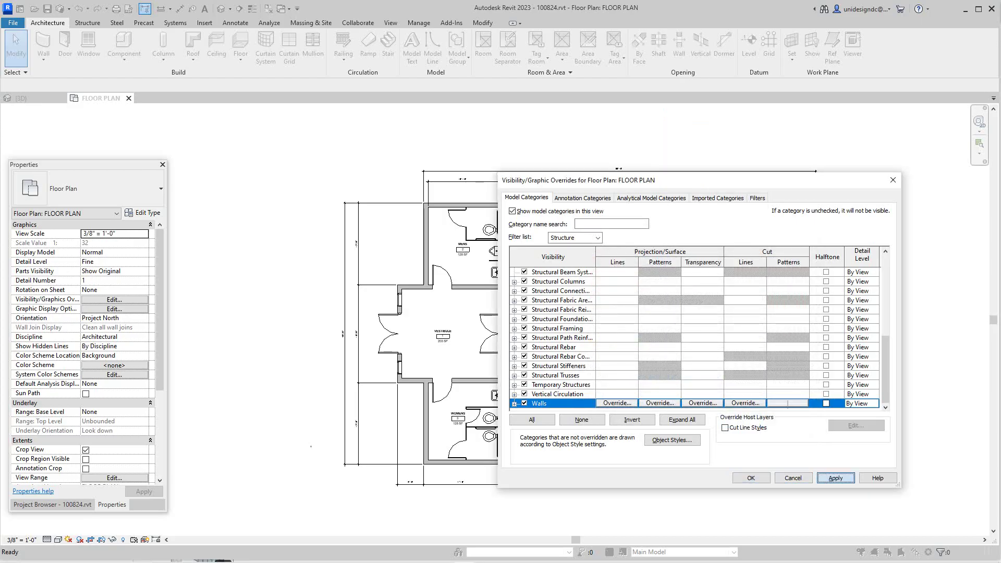
left_click(836, 478)
left_click(751, 478)
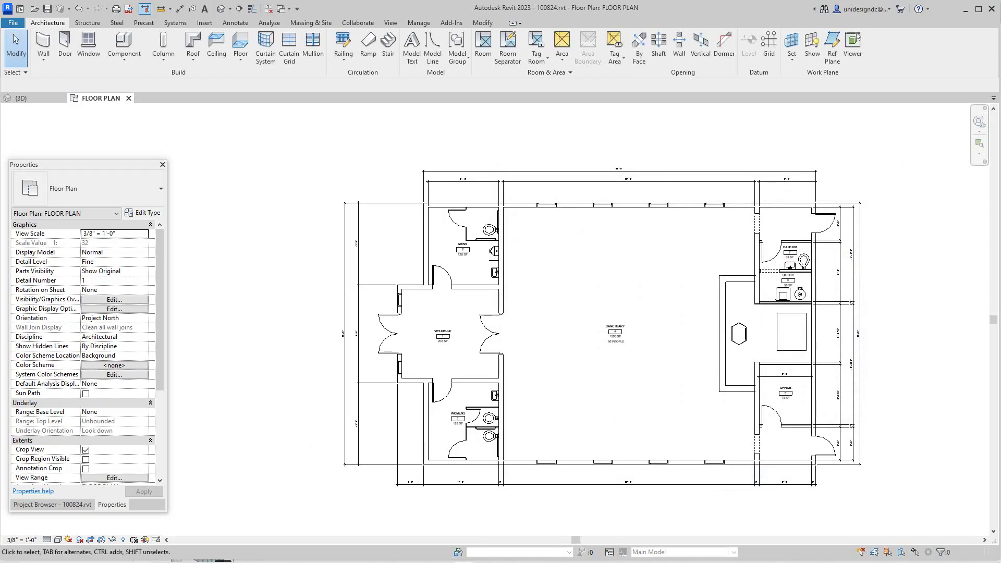
Examine the fill of the cut walls around the restrooms, sanctuary, utility room and office in the floor plan
scroll(558, 156, "up", 3)
middle_click_drag(626, 270, 656, 346)
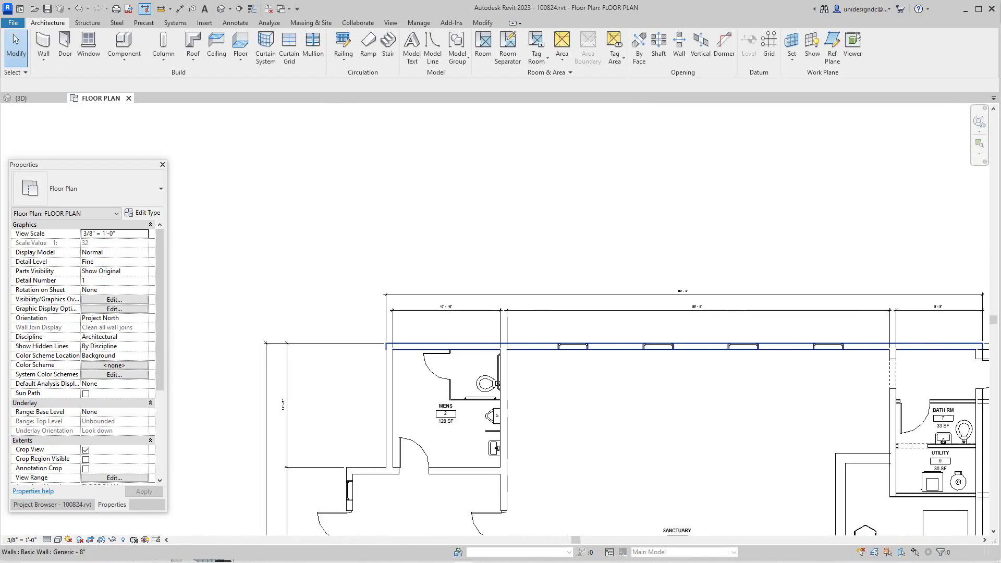
middle_click_drag(501, 329, 454, 189)
scroll(455, 273, "down", 2)
middle_click_drag(467, 292, 466, 255)
scroll(467, 255, "down", 1)
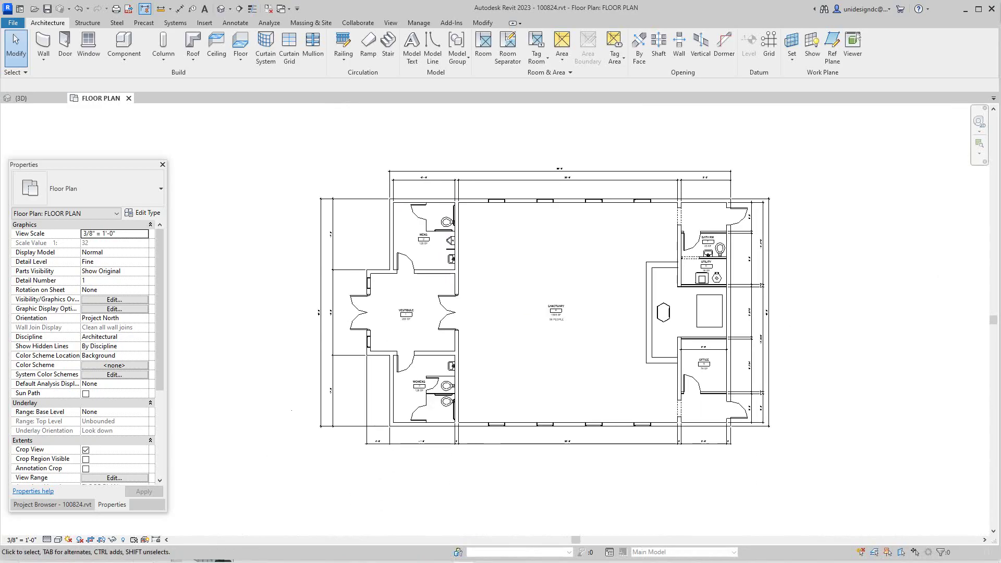
scroll(527, 242, "up", 2)
scroll(527, 242, "down", 2)
scroll(752, 331, "up", 4)
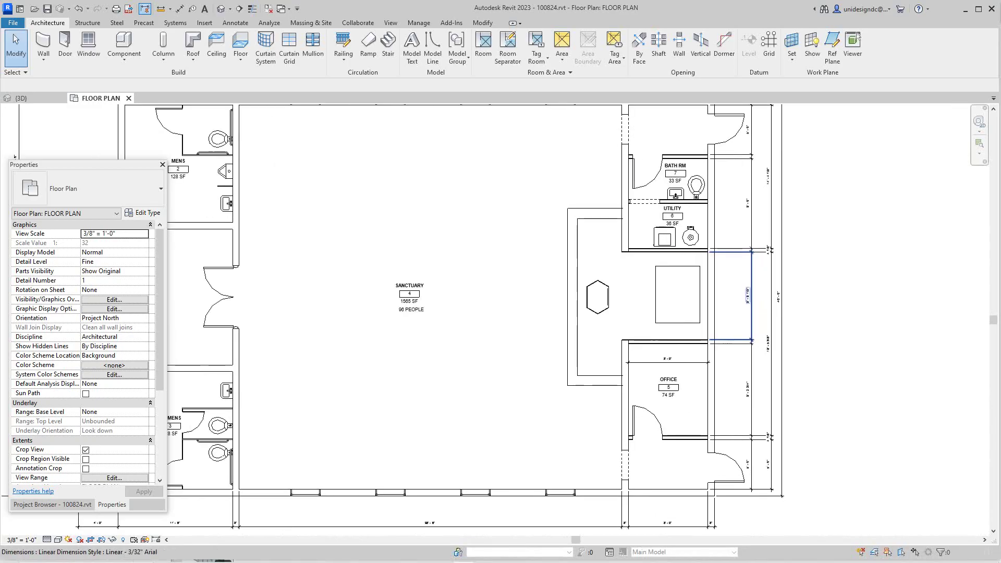
middle_click_drag(752, 332, 897, 332)
scroll(716, 320, "down", 3)
middle_click_drag(716, 320, 714, 348)
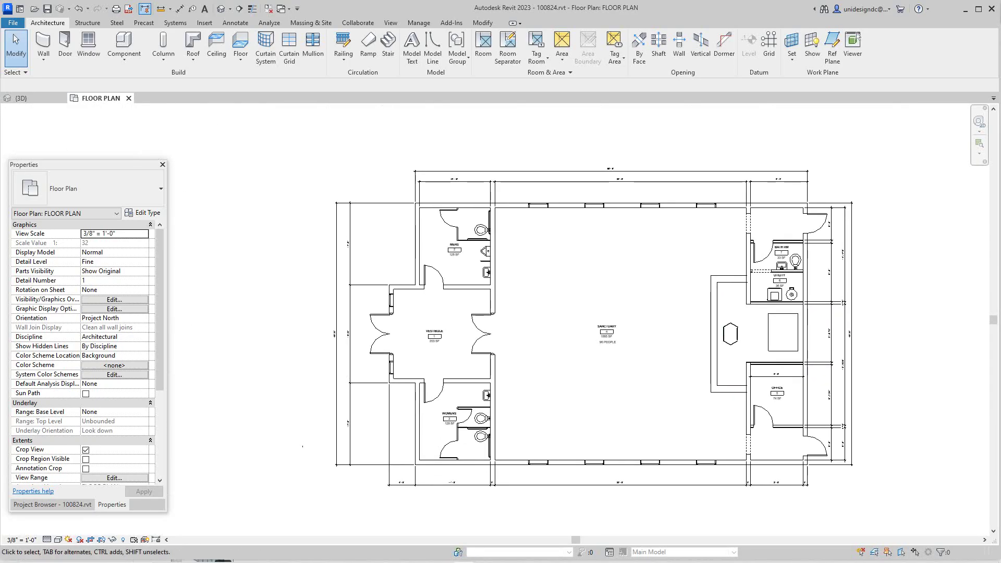
Change the foreground color of the view's Walls cut pattern override to RGB 192-192-192
key("v")
key("v")
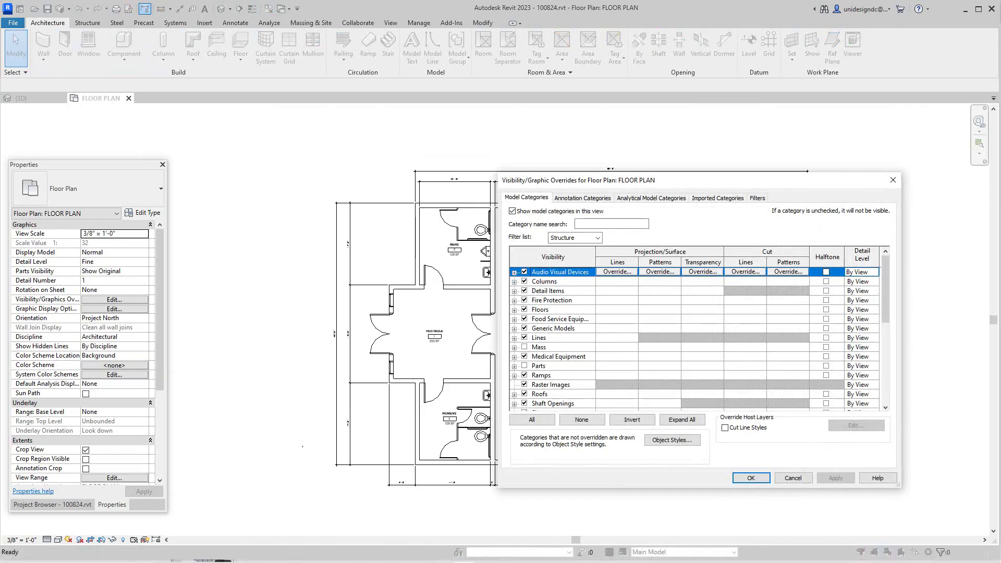
scroll(698, 338, "down", 6)
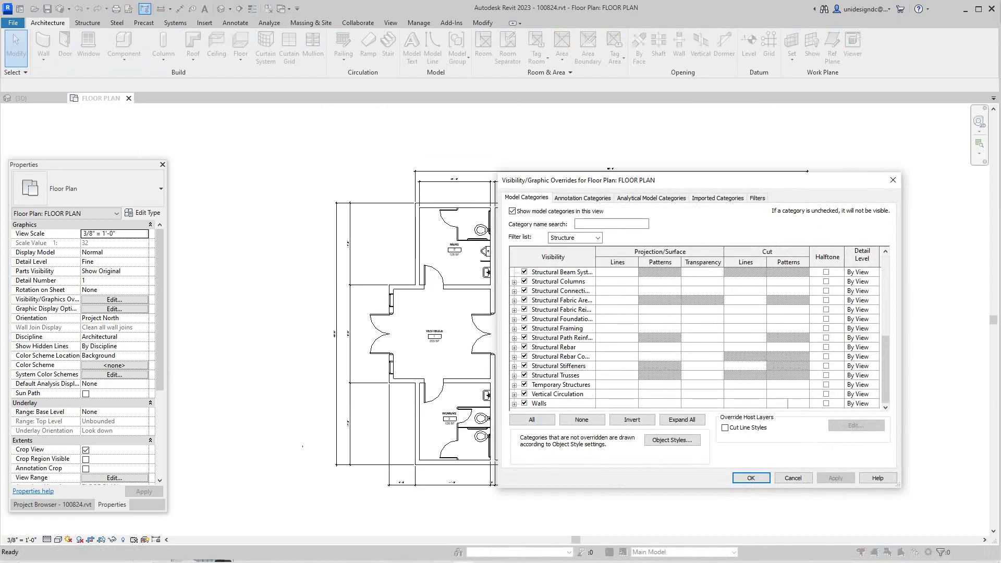
left_click(787, 403)
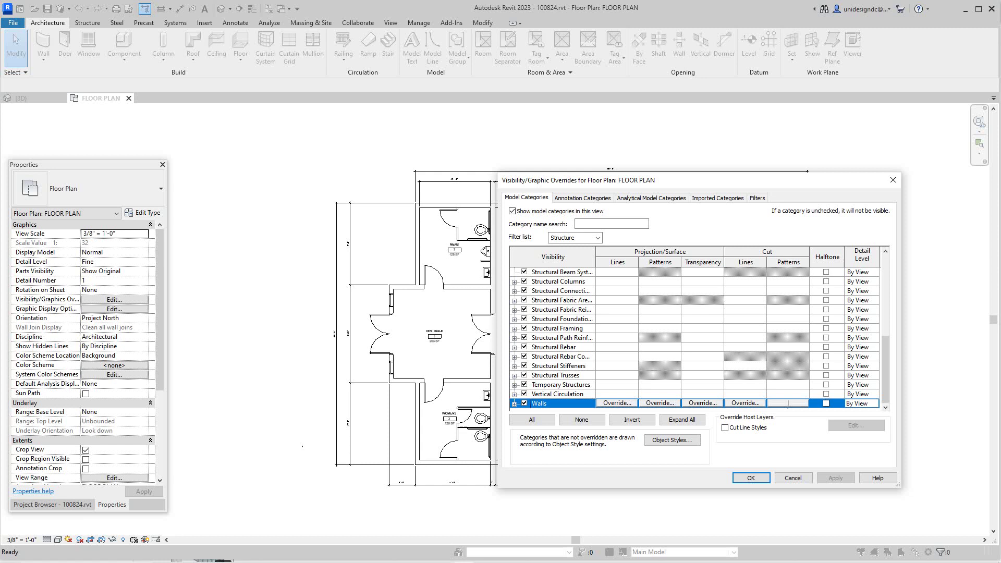
left_click(787, 403)
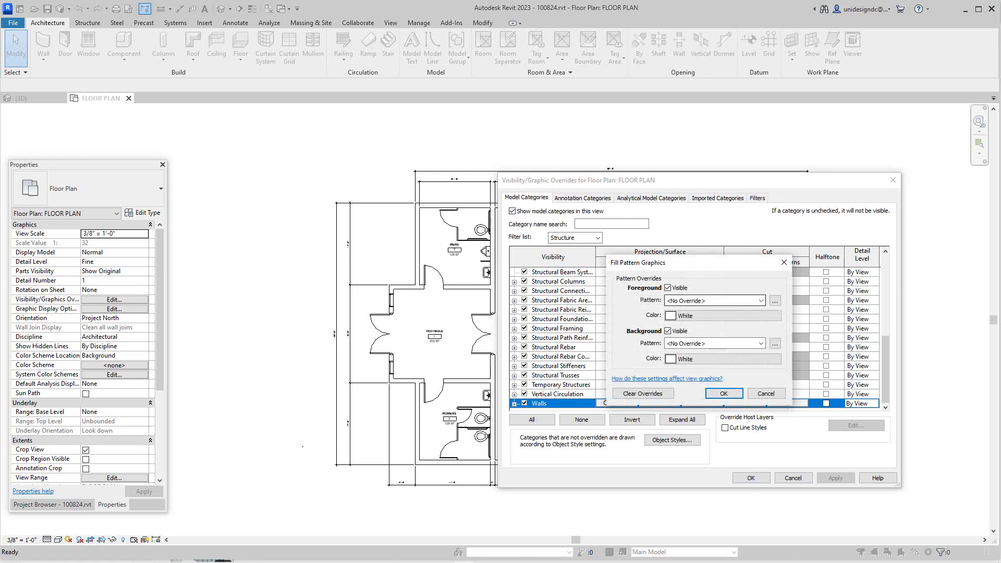
left_click(760, 300)
scroll(761, 417, "down", 1)
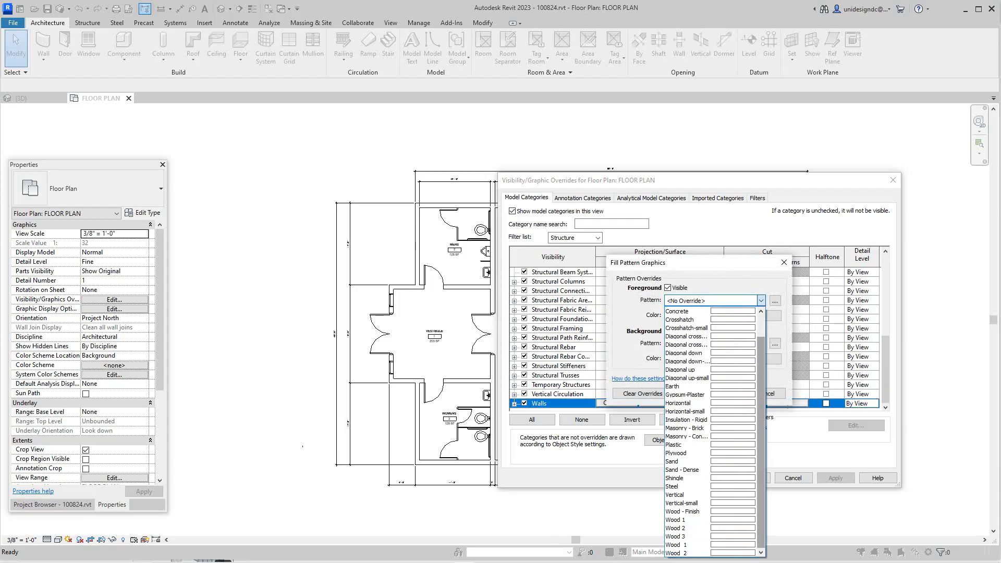
left_click_drag(761, 417, 760, 395)
left_click(761, 301)
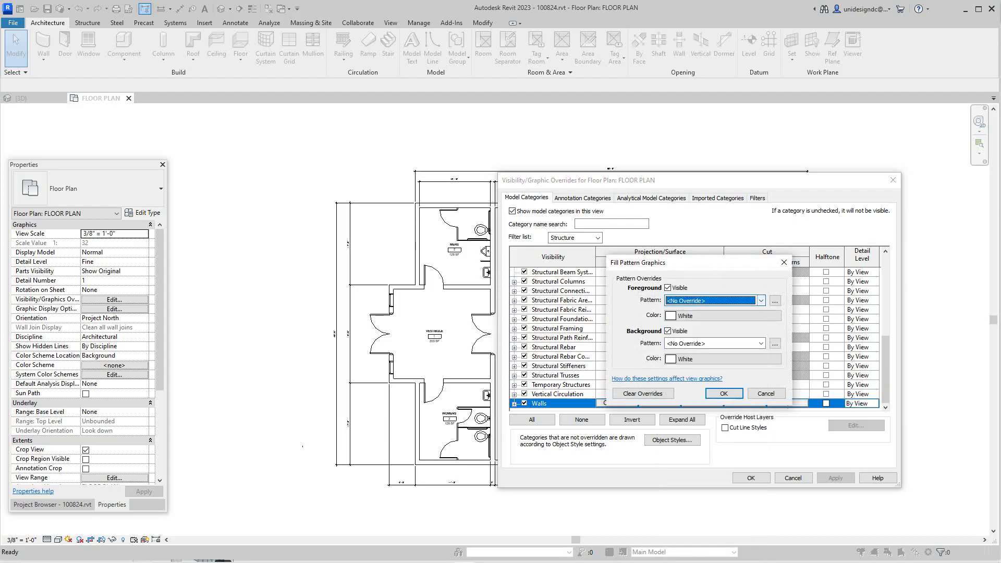
left_click(724, 315)
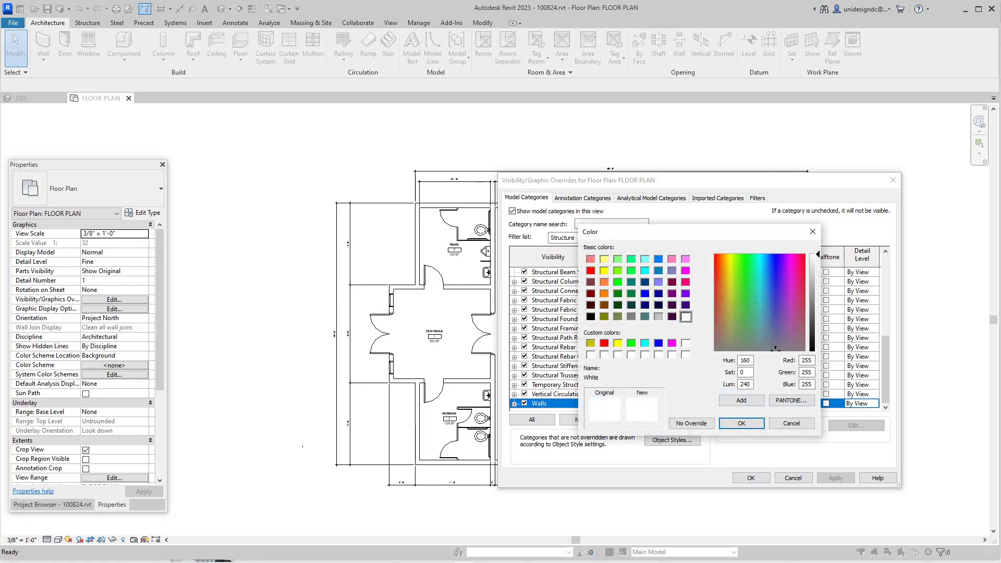
left_click(659, 316)
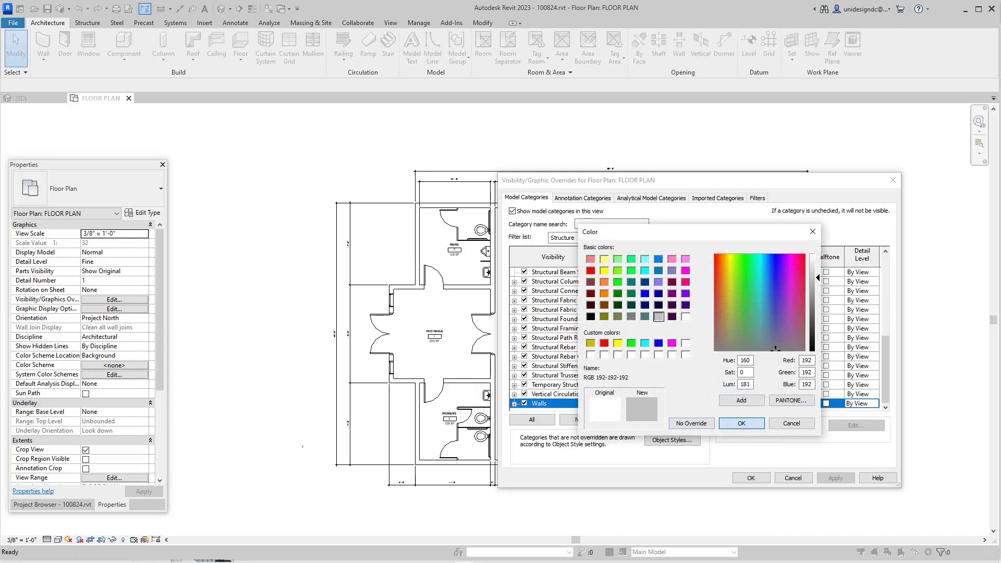
left_click(741, 424)
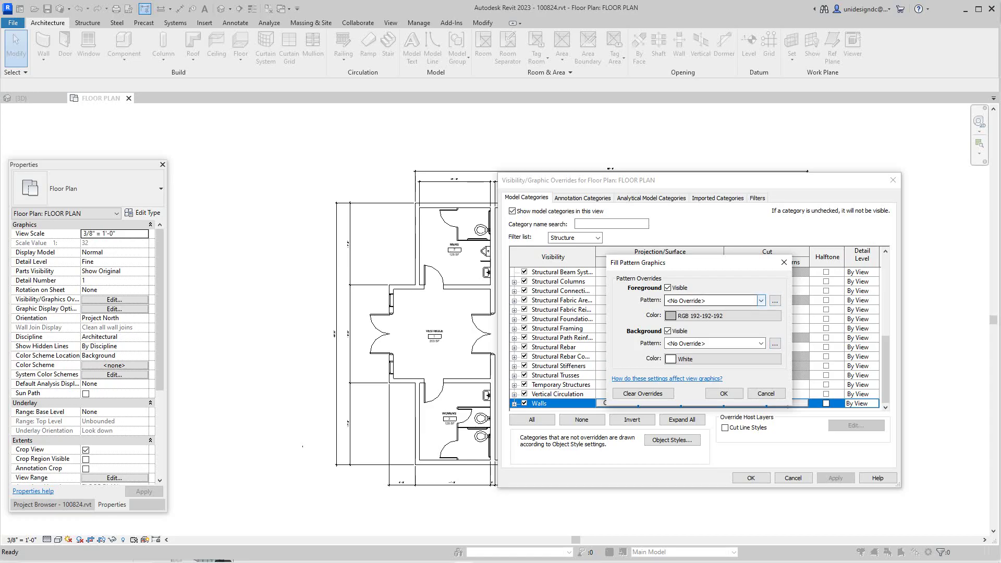
Set the foreground pattern of the Walls cut pattern override to <Solid fill> and apply it to the view
left_click(760, 300)
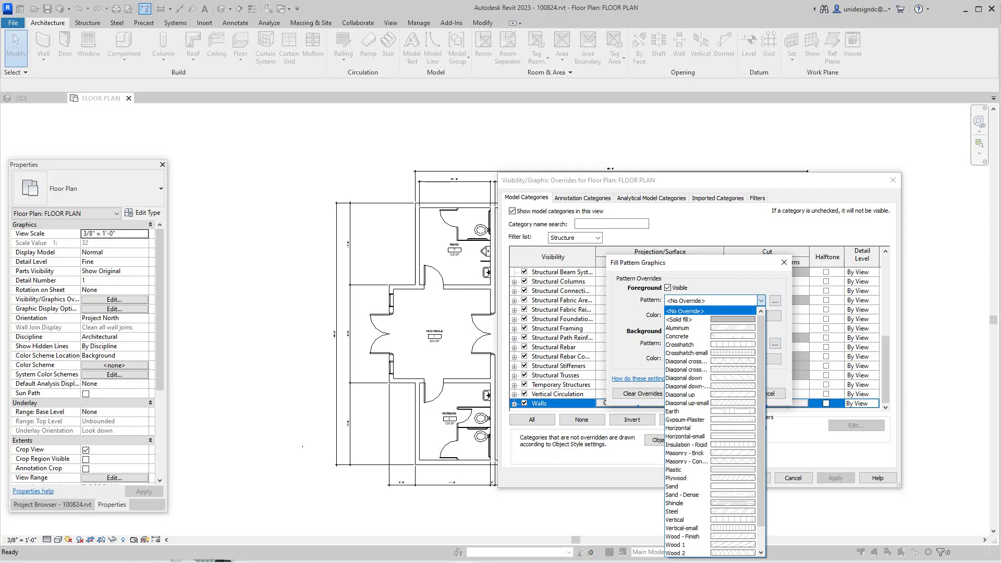
left_click(683, 319)
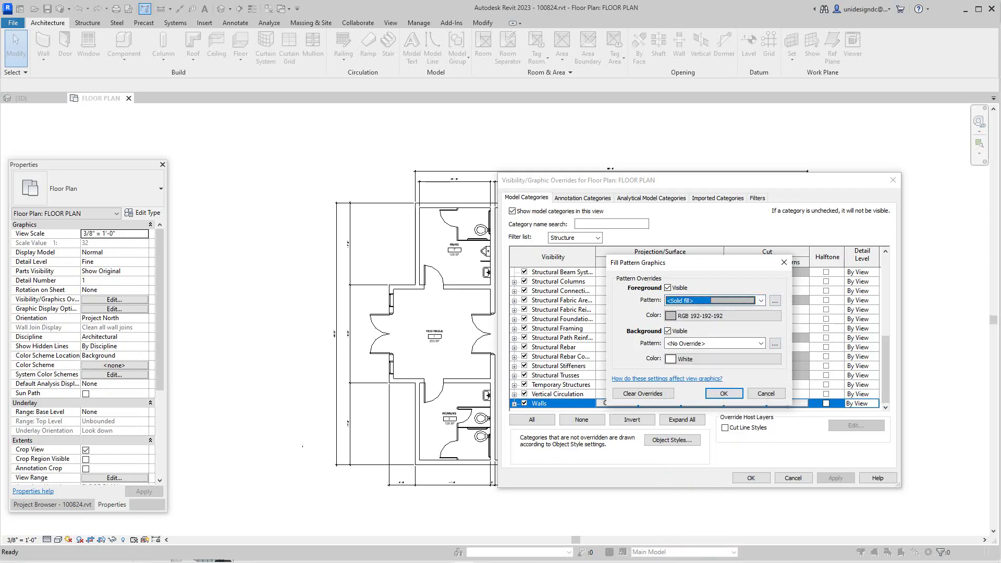
left_click(723, 393)
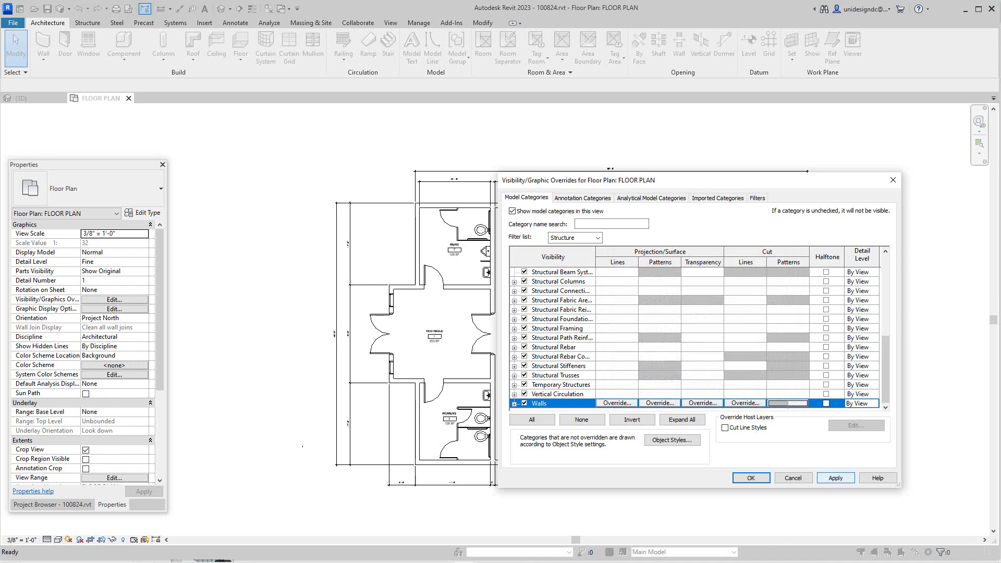
left_click(835, 478)
left_click(750, 477)
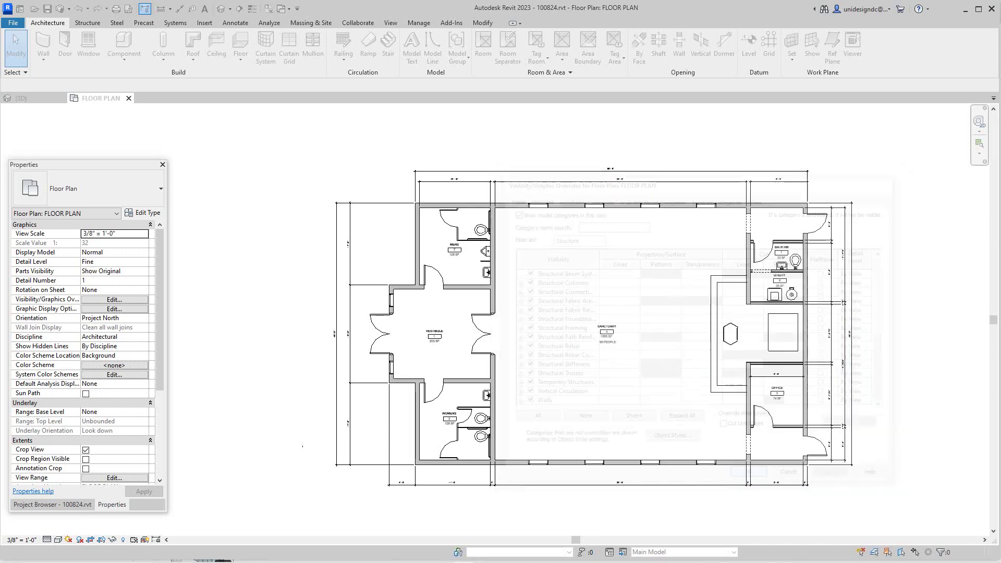
Reopen the view's Walls cut pattern override and reselect <Solid fill> as its foreground pattern
scroll(448, 156, "up", 5)
scroll(513, 198, "down", 3)
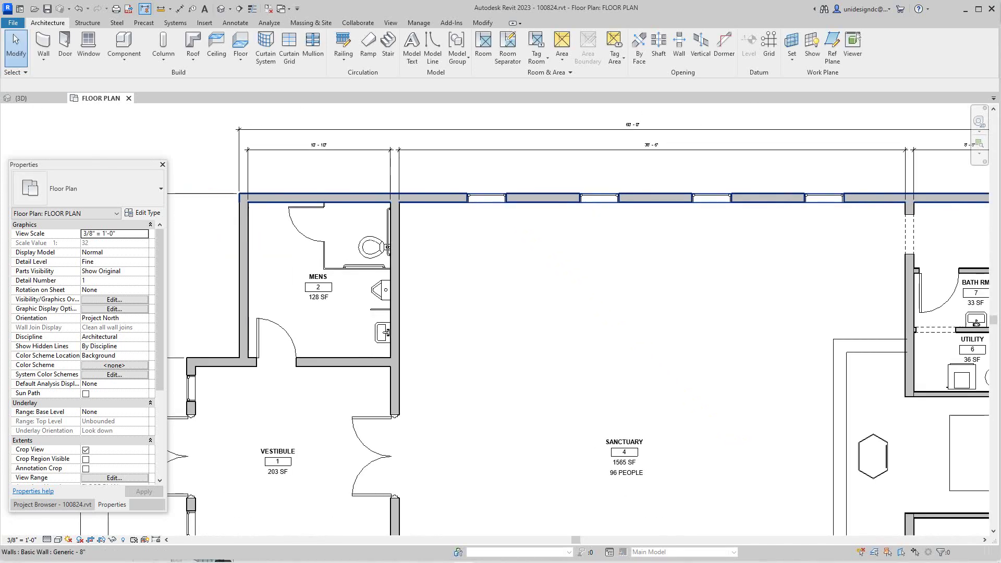
scroll(450, 221, "down", 2)
middle_click_drag(449, 221, 456, 156)
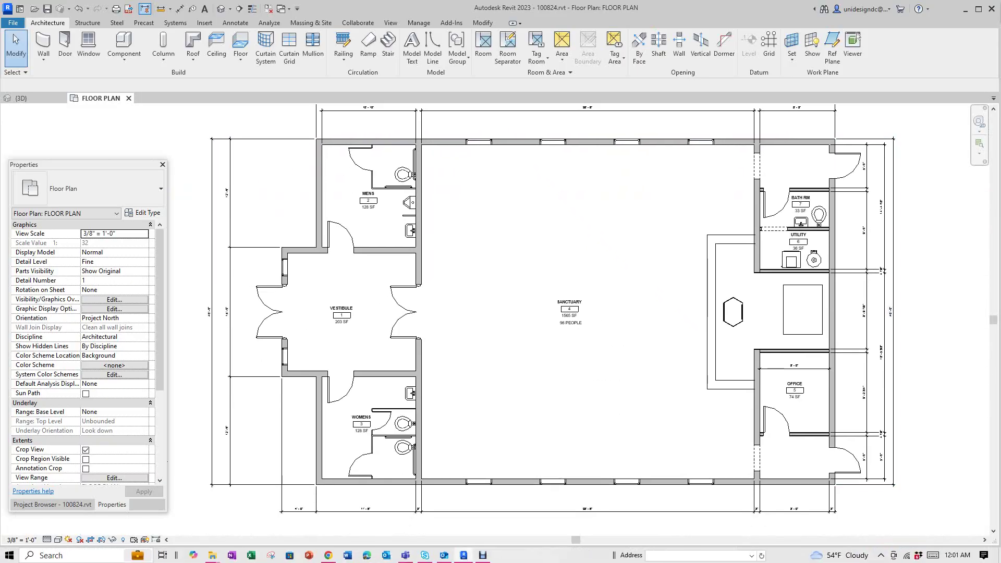
scroll(805, 405, "up", 3)
scroll(804, 406, "down", 2)
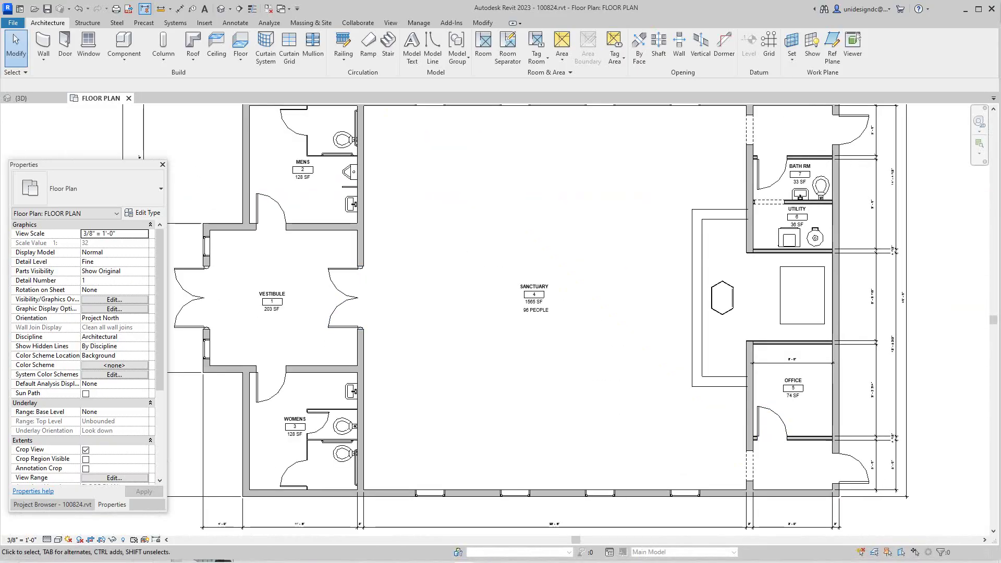
key("v")
key("g")
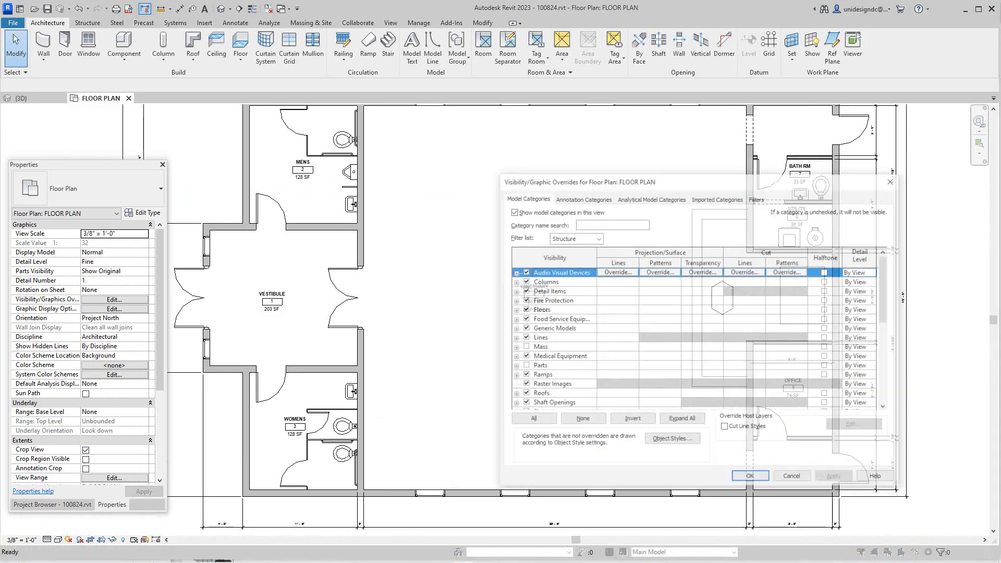
scroll(698, 339, "down", 2)
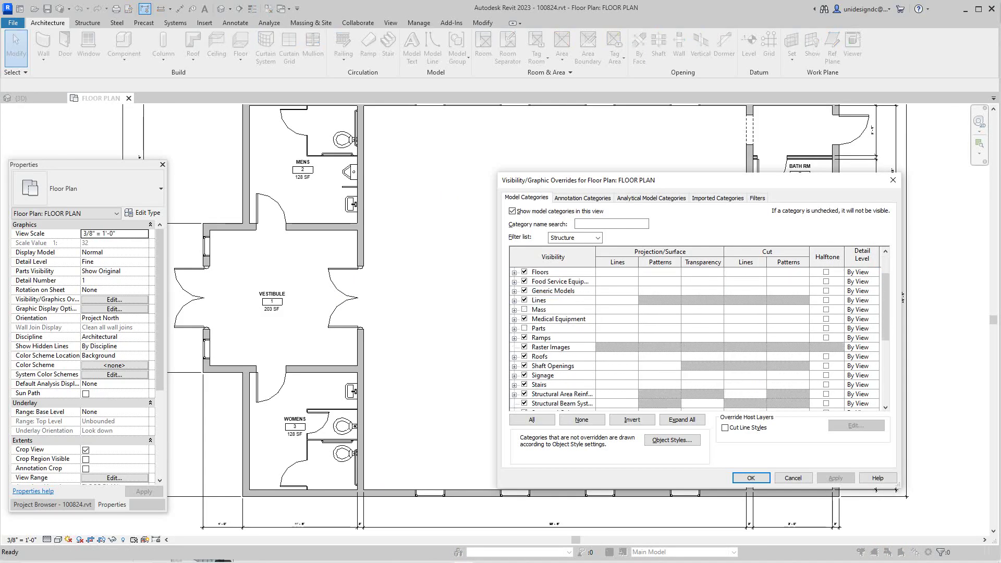
scroll(698, 339, "down", 4)
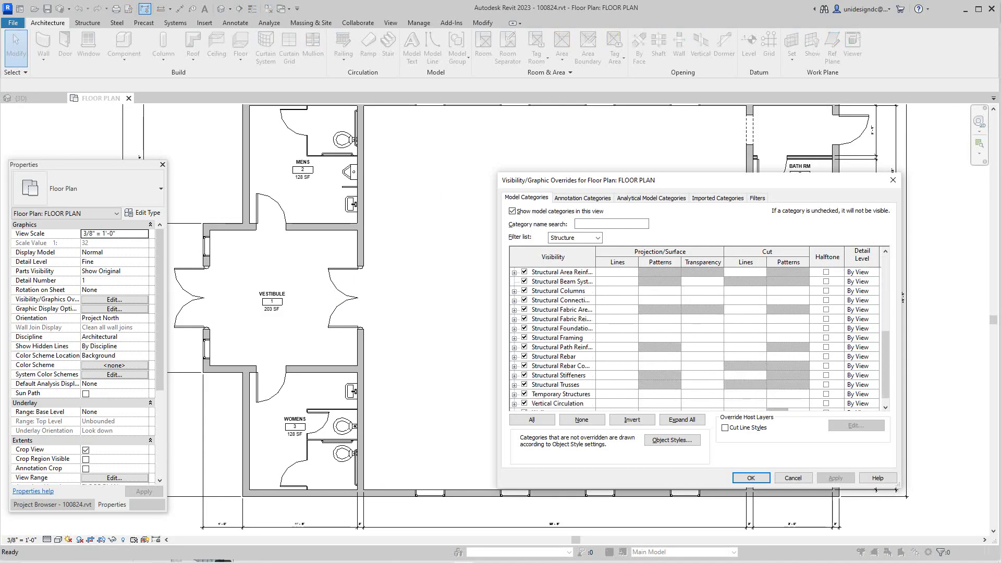
left_click(539, 403)
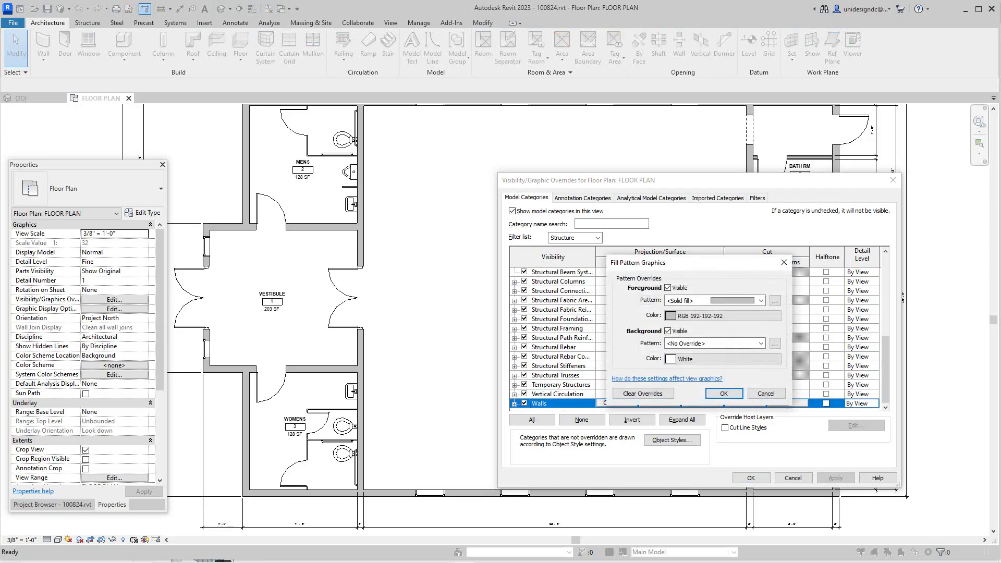
left_click(760, 300)
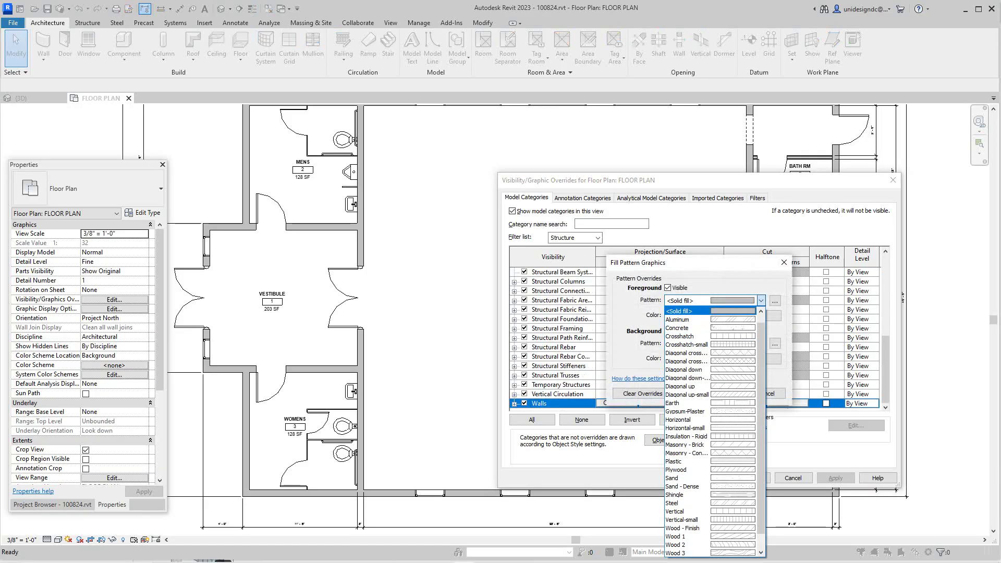
left_click(687, 311)
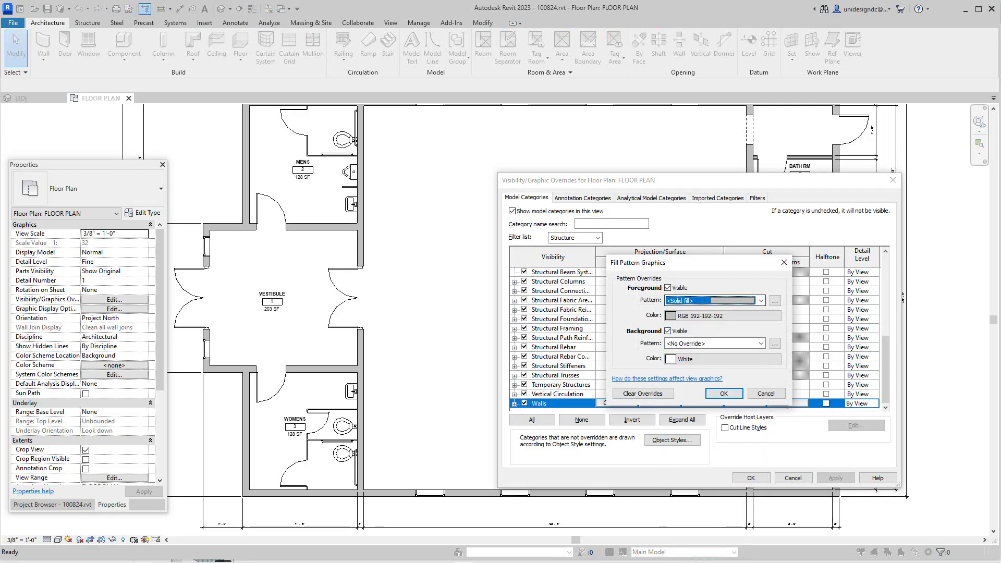
Change the foreground color of the Walls cut pattern override to Red and apply it to the view
left_click(722, 316)
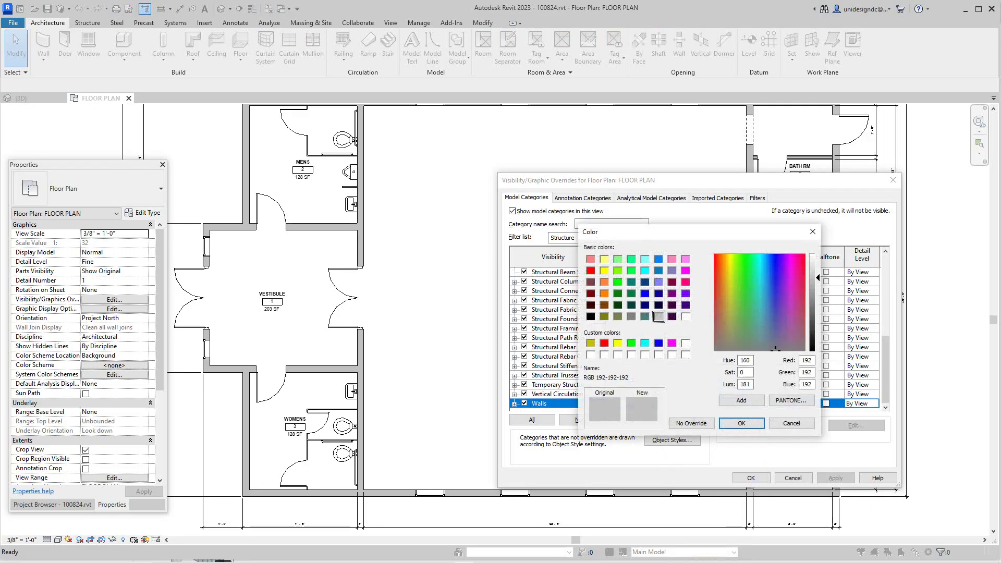
left_click(590, 271)
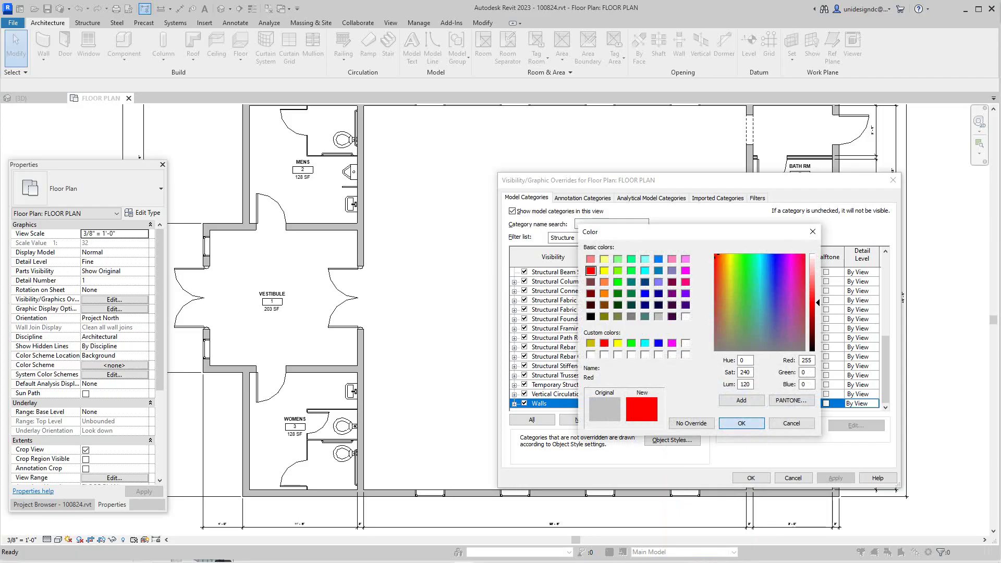
left_click(741, 423)
left_click(723, 393)
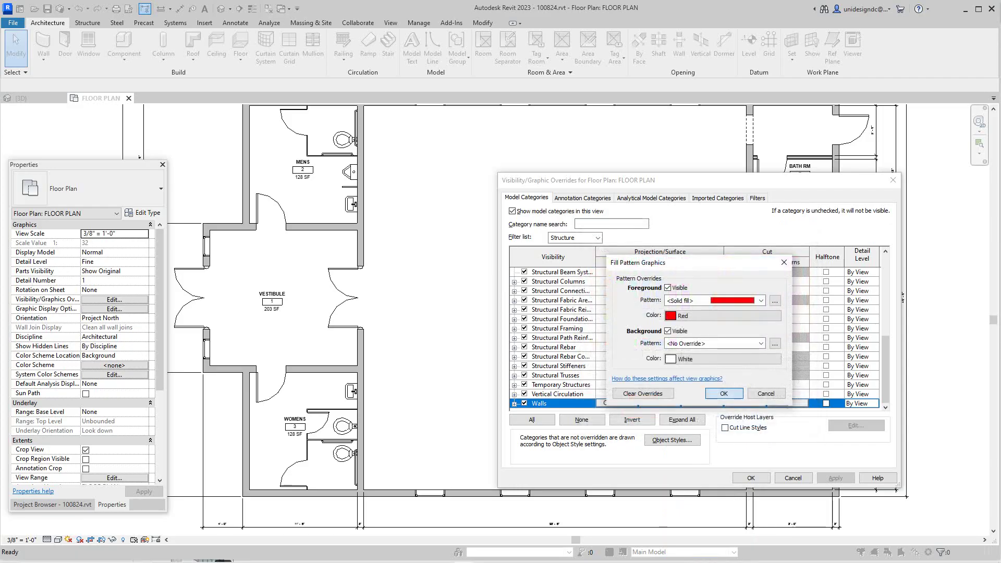
left_click(836, 478)
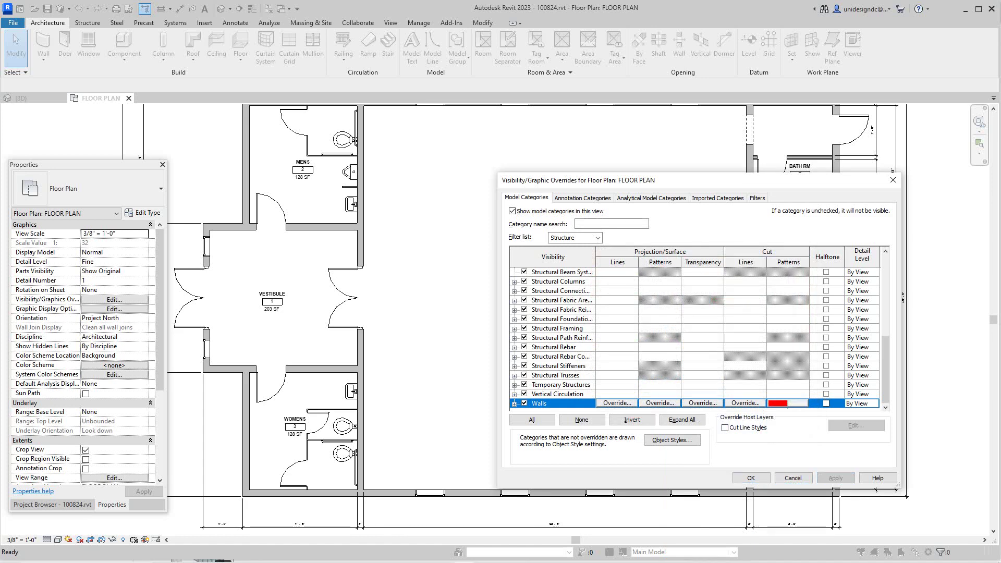
left_click(793, 478)
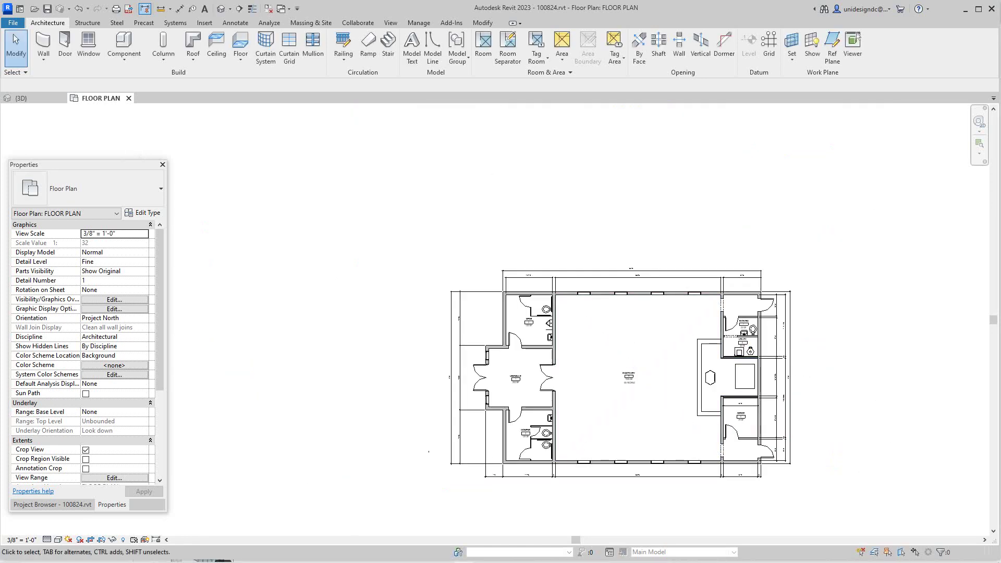
Undo the red Walls cut pattern override and look over the walls in the floor plan
scroll(652, 383, "up", 3)
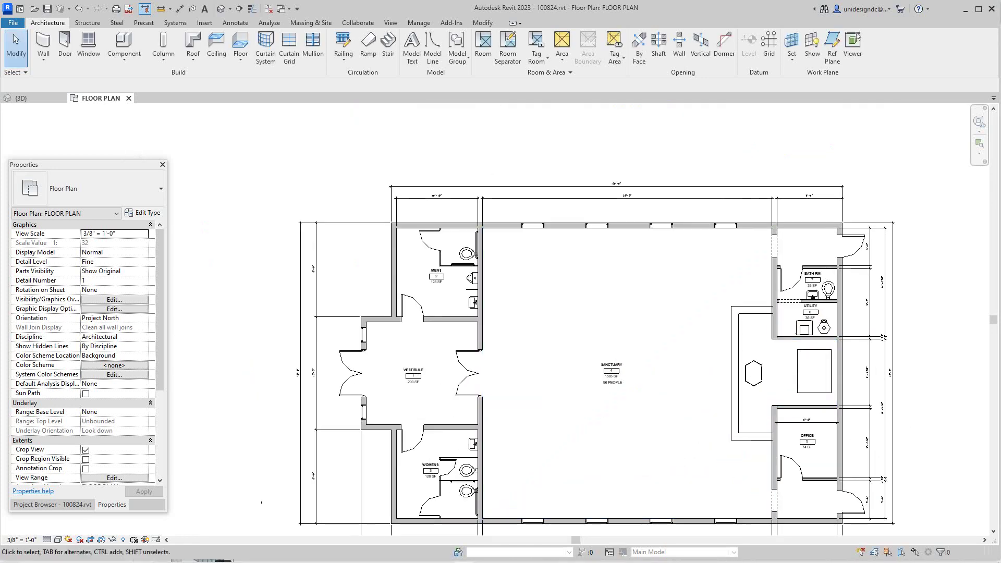
left_click(78, 8)
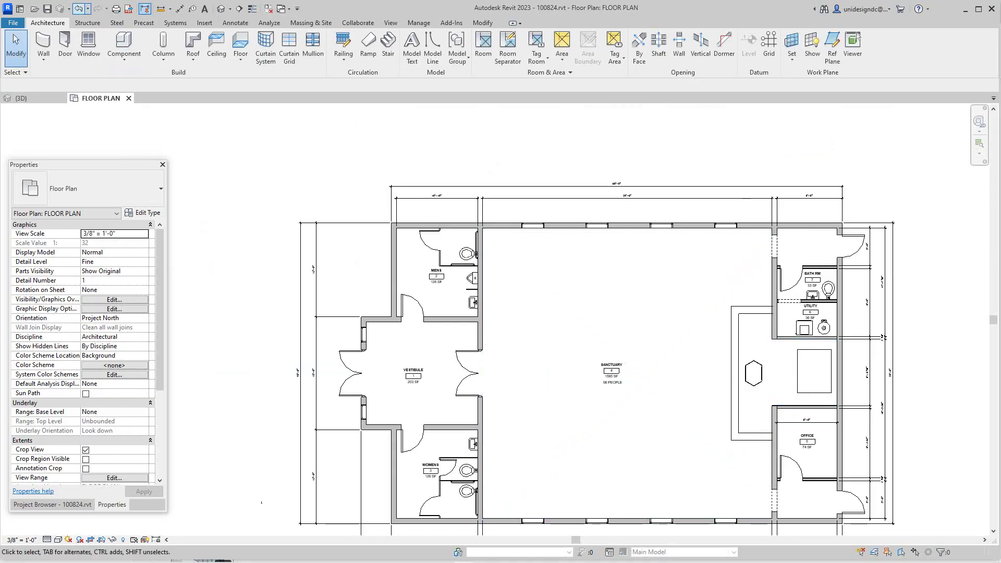
middle_click_drag(597, 333, 605, 333)
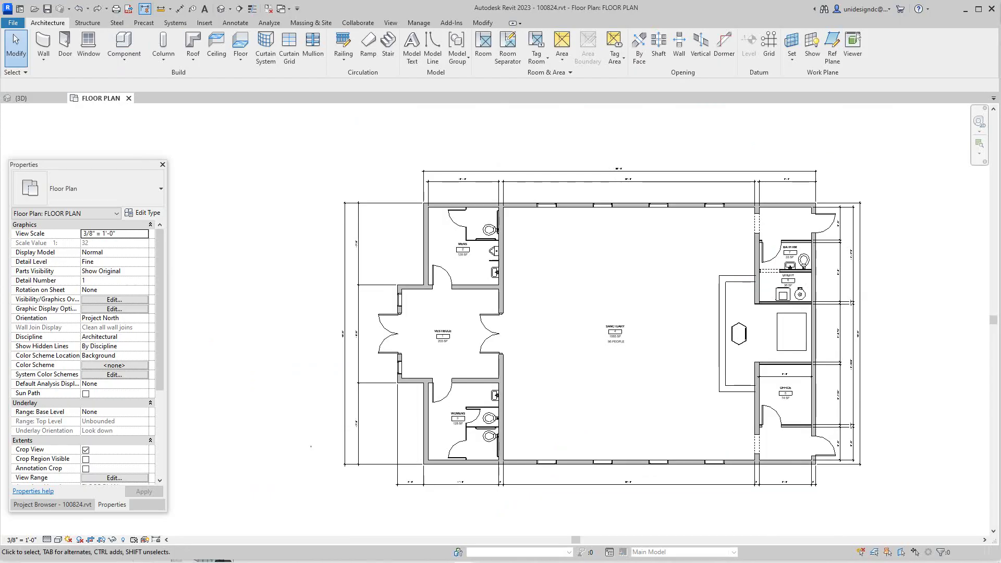
scroll(708, 270, "up", 3)
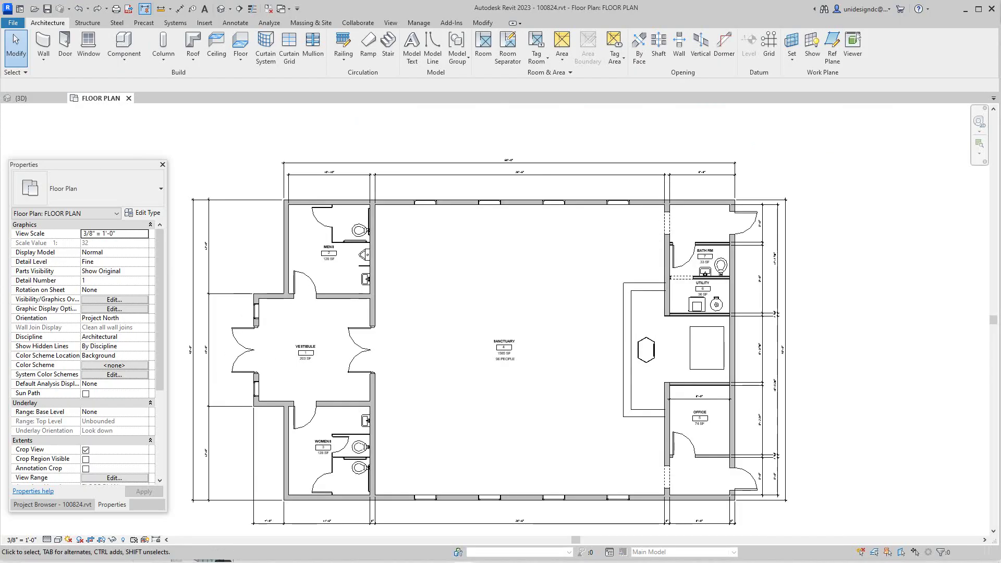
scroll(421, 298, "down", 3)
middle_click_drag(422, 299, 423, 277)
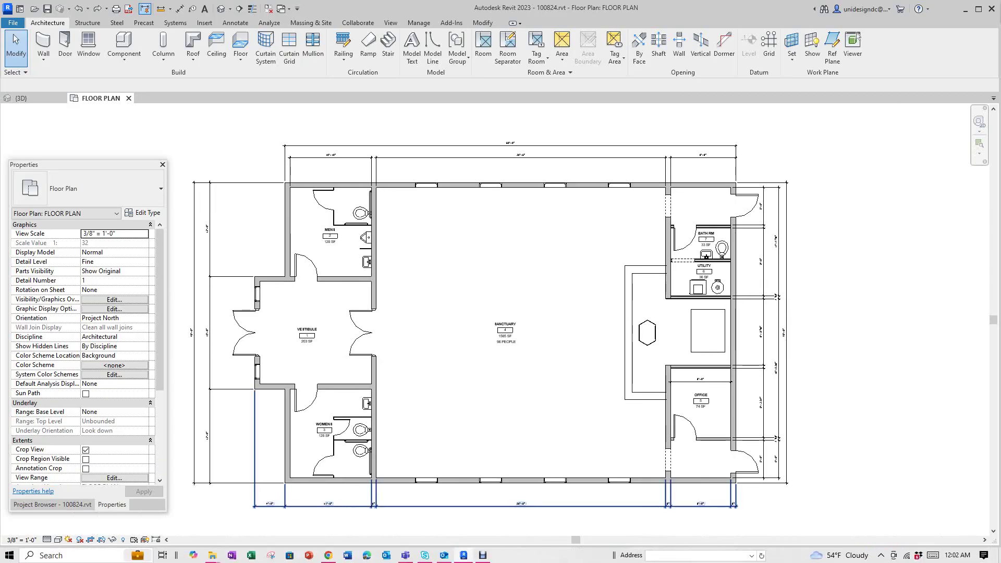